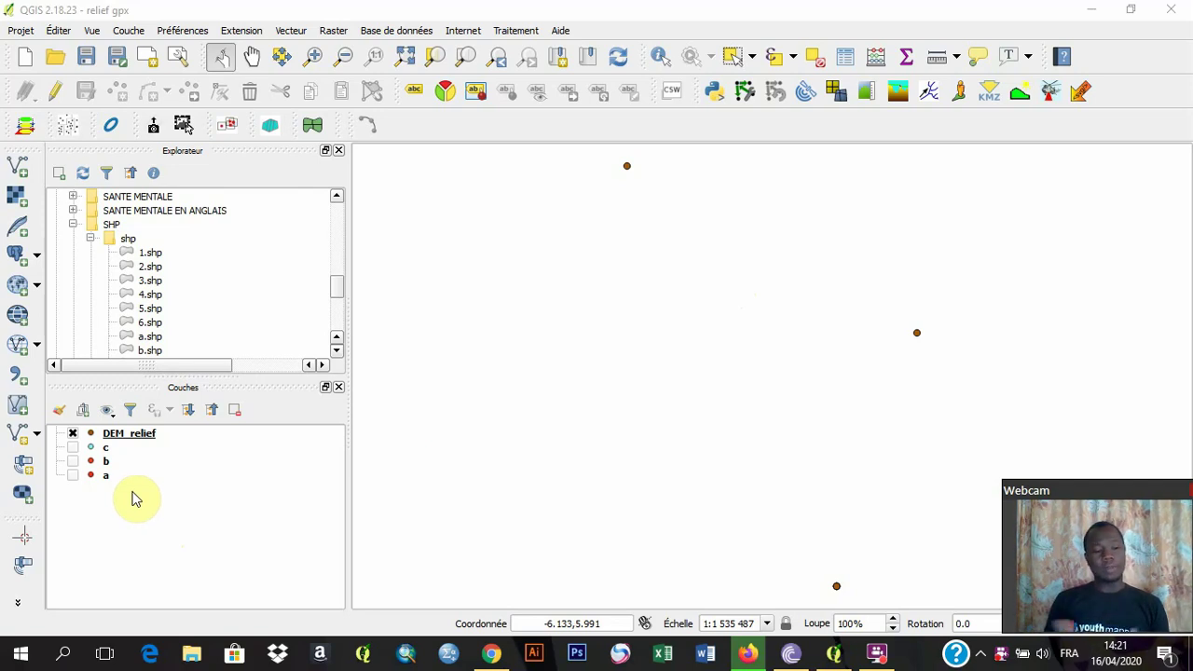
Examine the elevation values in the DEM_relief layer's attribute table and close it.
left_click(117, 440)
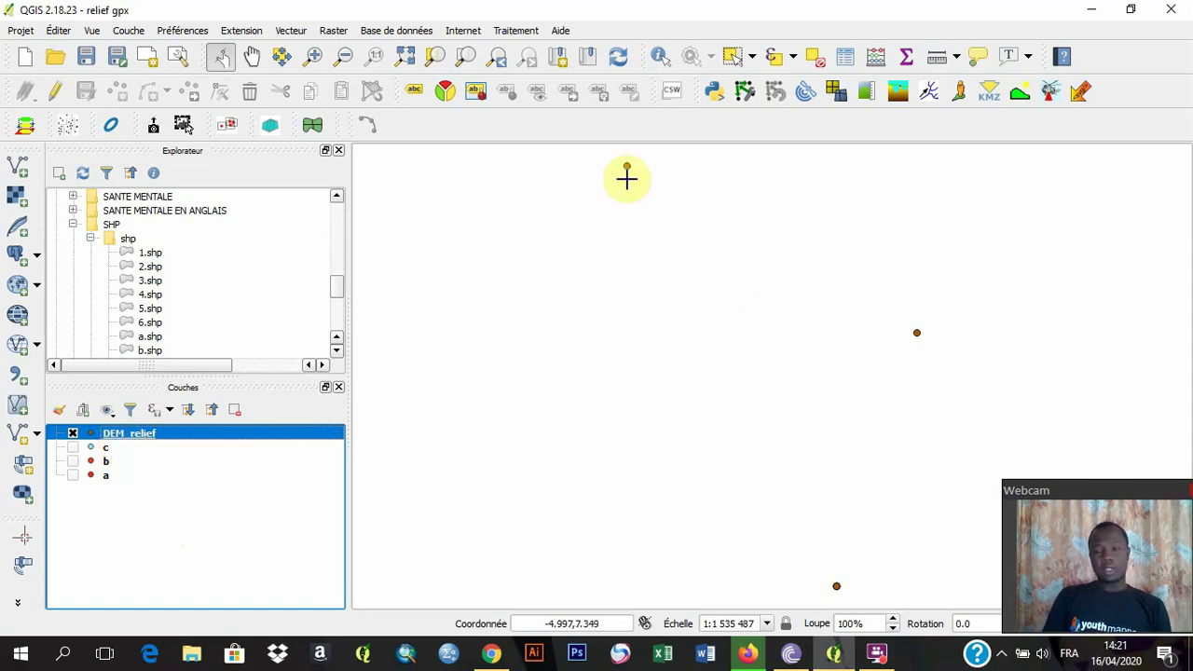
left_click(845, 57)
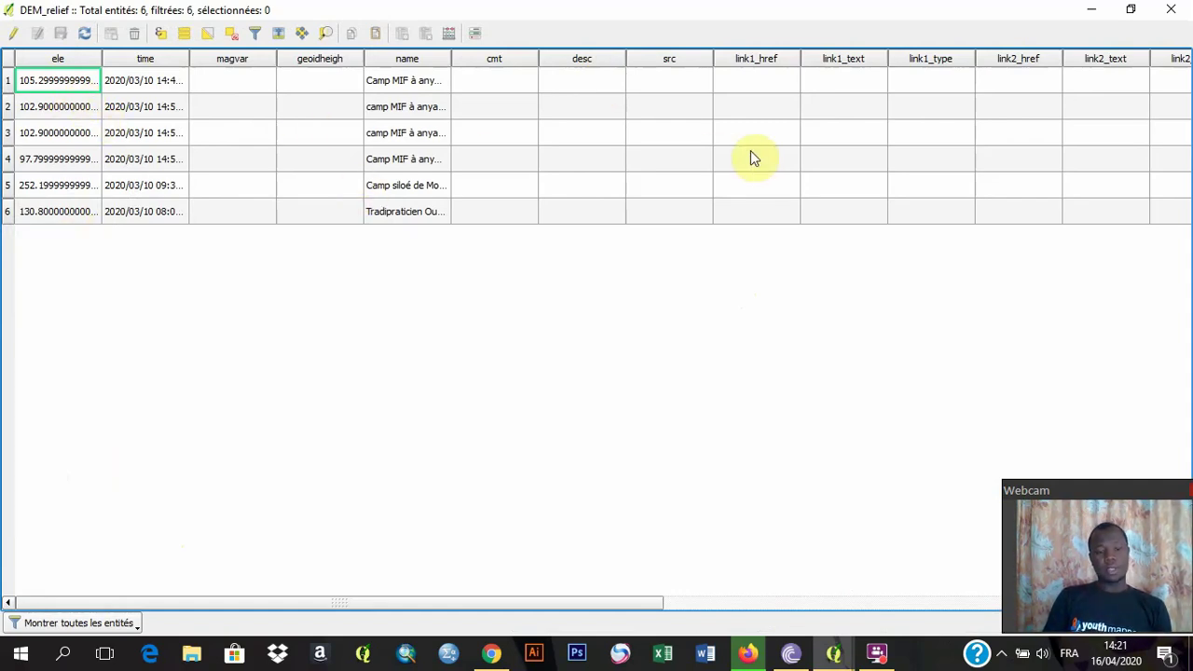
left_click(1171, 12)
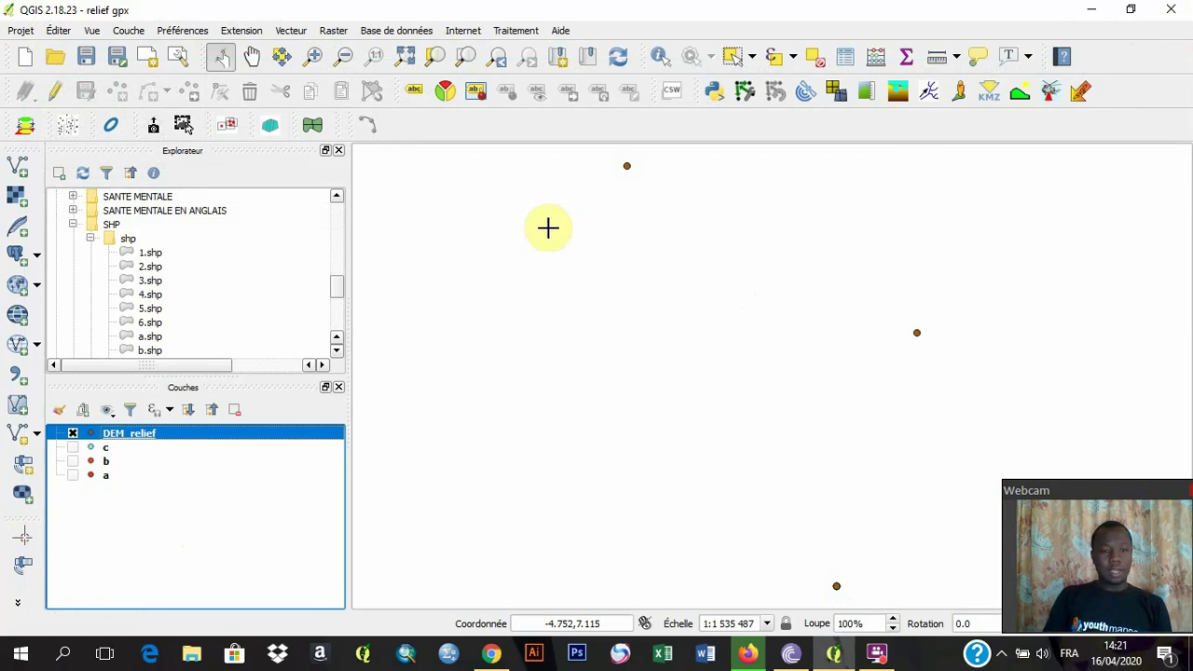
Open the raster Interpolation tool and add the DEM_relief vector layer with ele as the interpolation attribute.
left_click(332, 31)
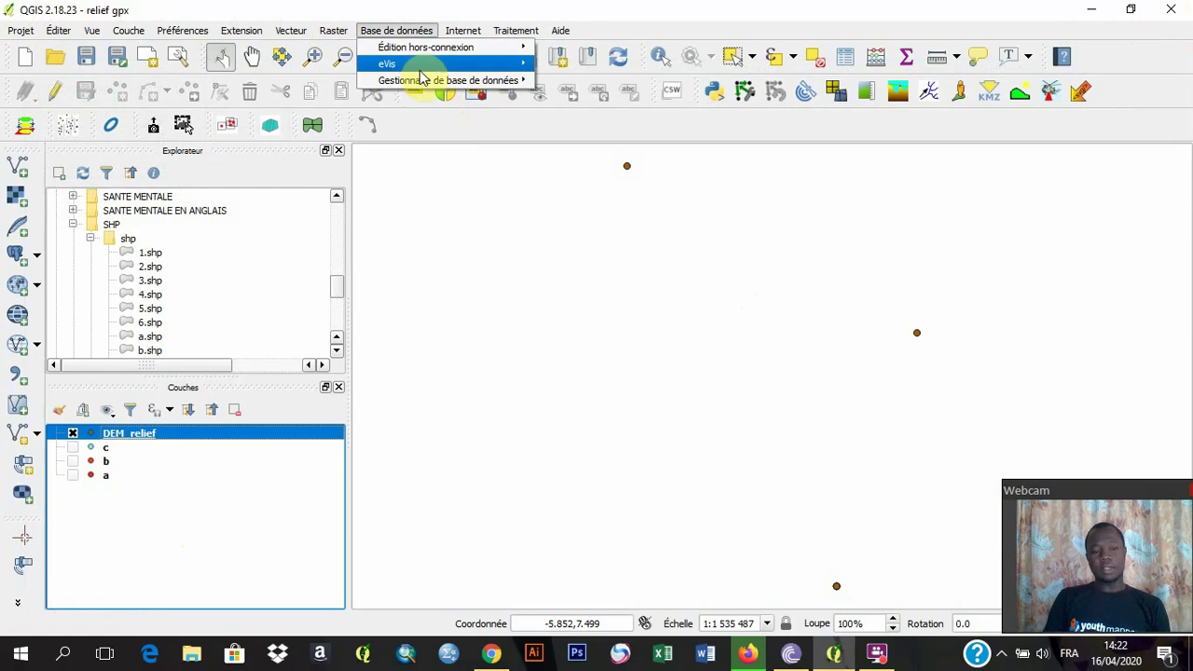
mouse_move(380, 142)
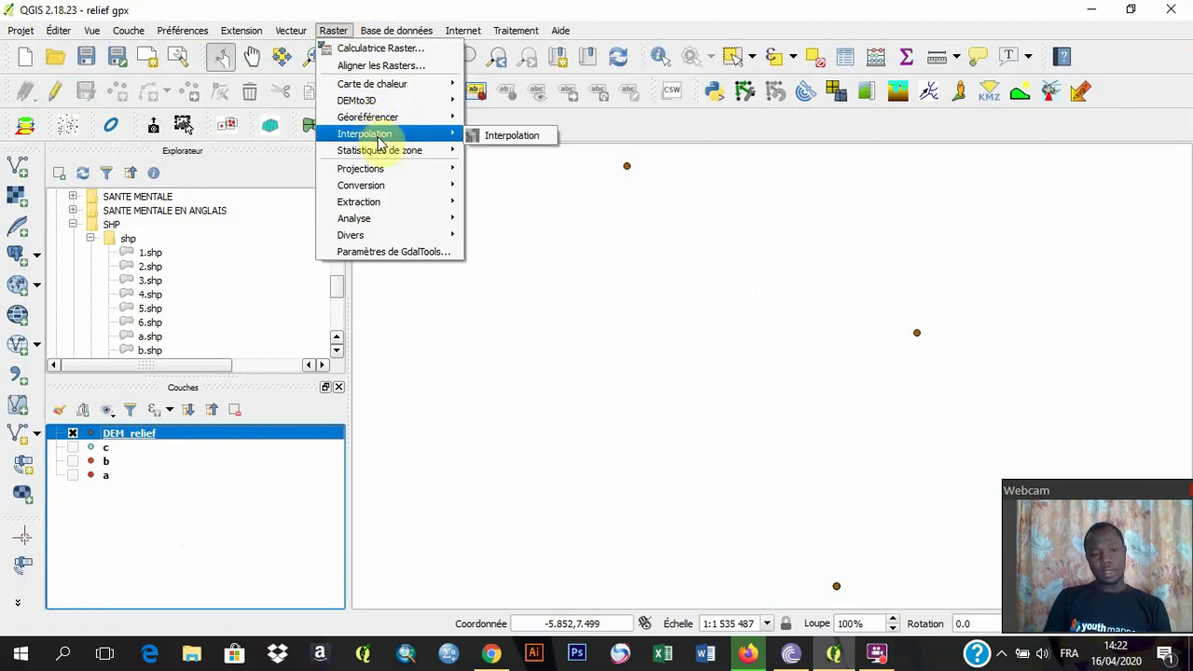
left_click(501, 144)
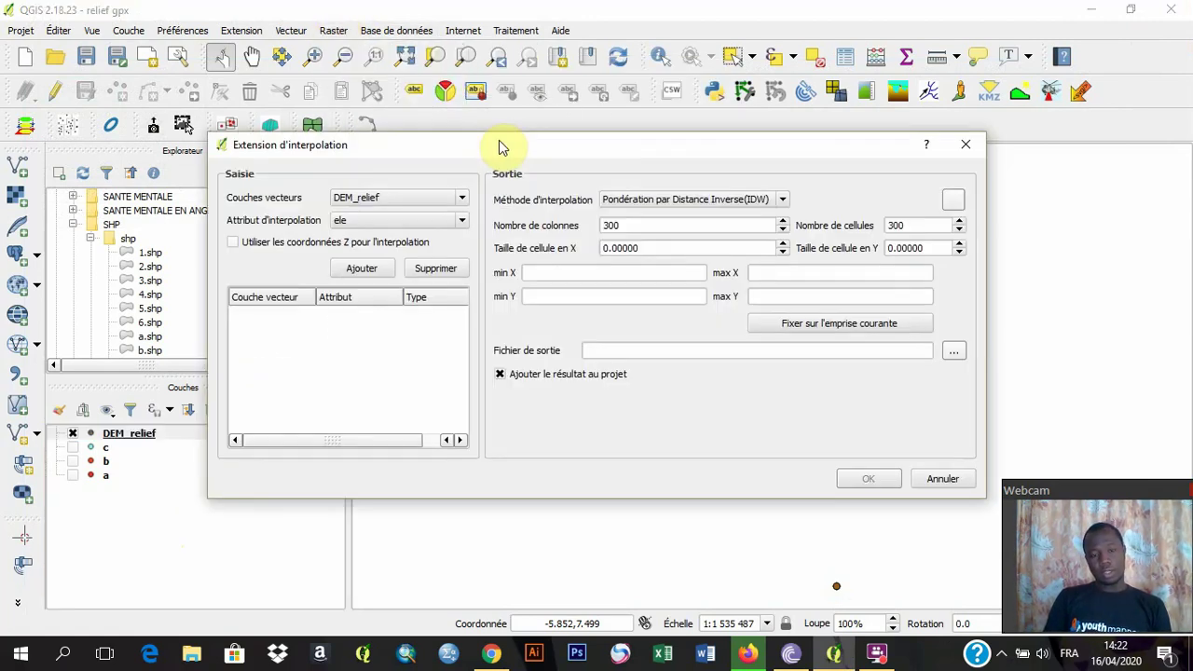
left_click(390, 208)
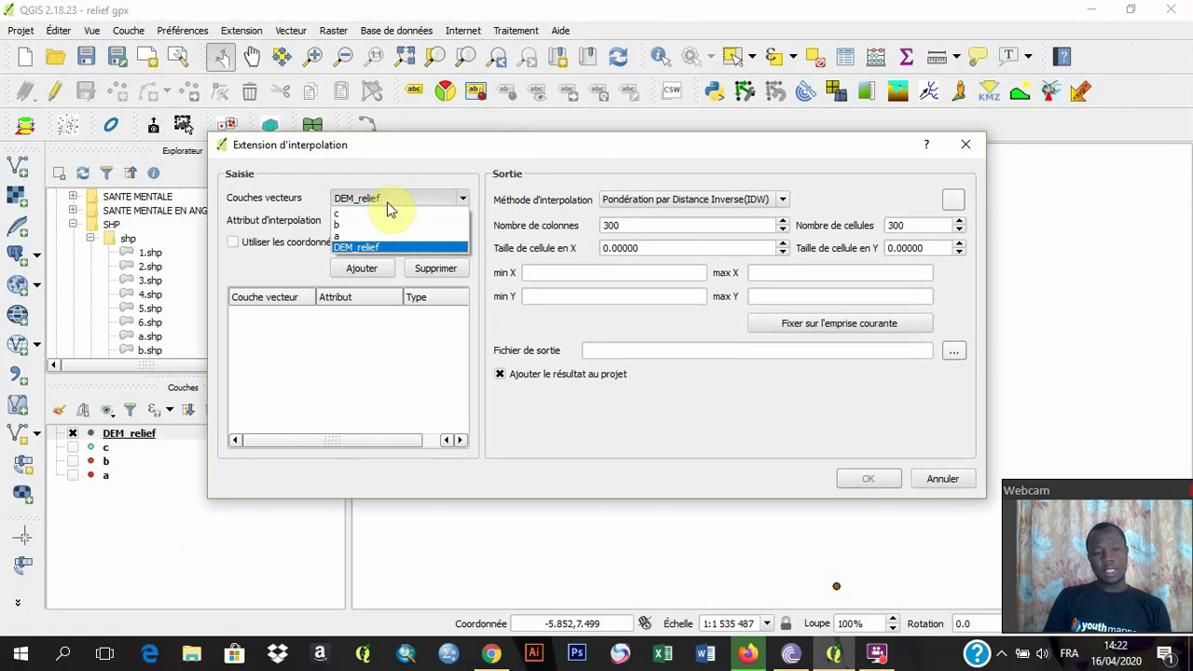
left_click(364, 248)
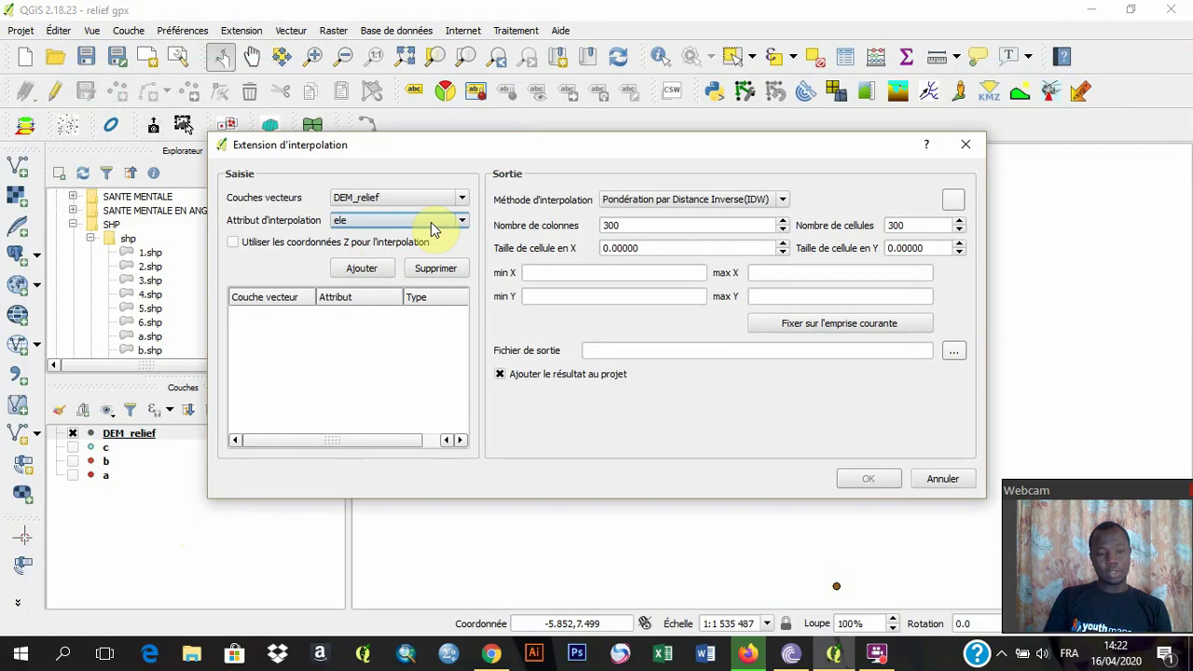
left_click(431, 229)
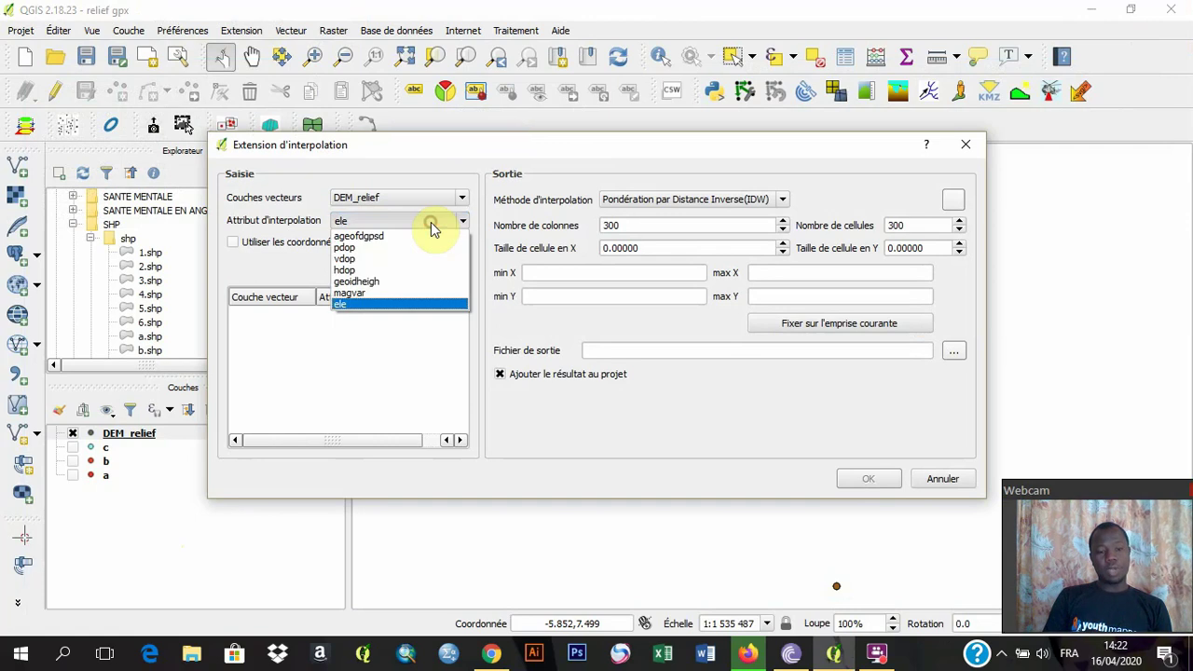
left_click(352, 303)
left_click(367, 269)
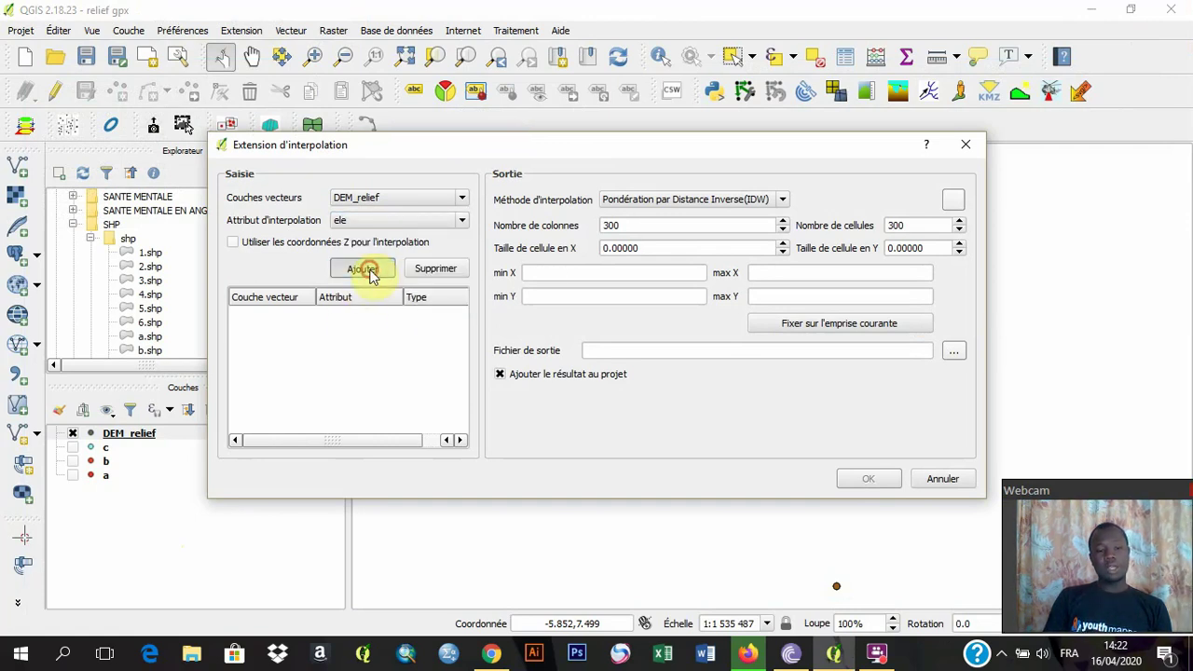
Choose Pondération par Distance Inverse (IDW) as the interpolation method and fix the output to the current map extent.
left_click(716, 199)
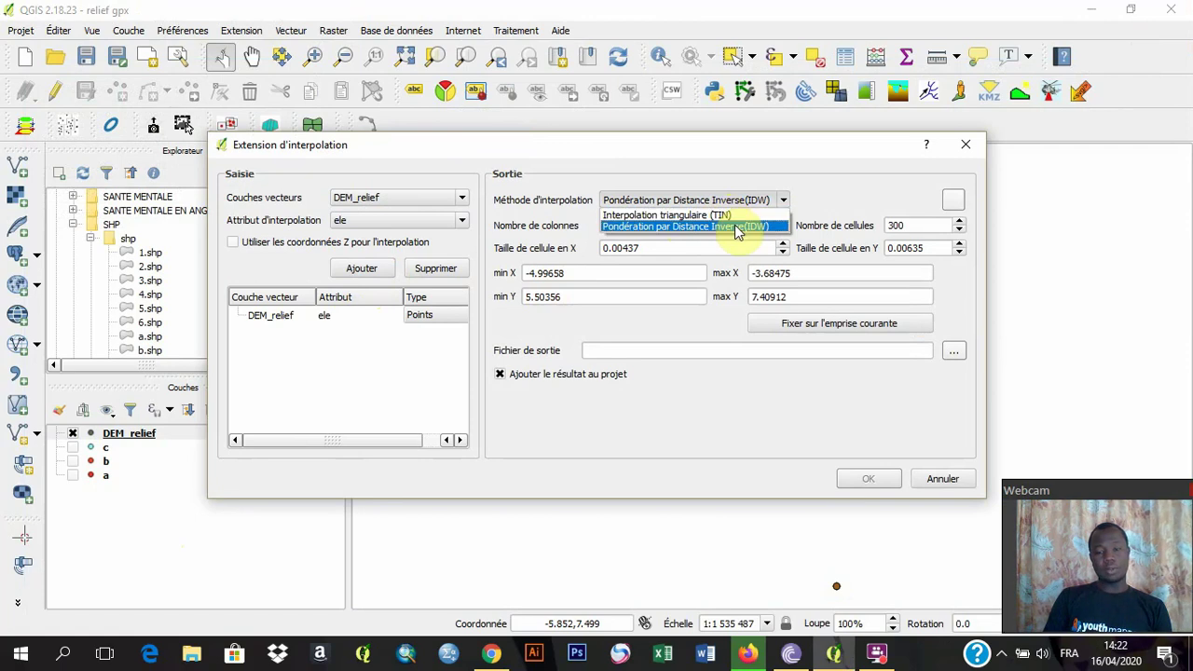
left_click(728, 226)
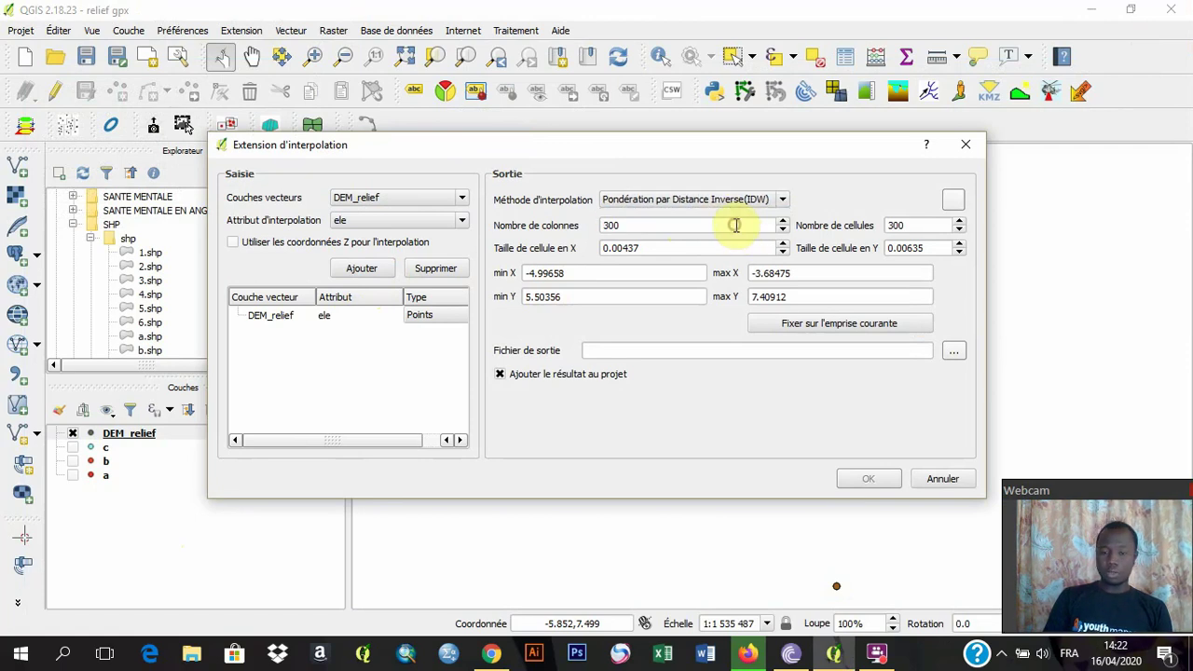
left_click(823, 327)
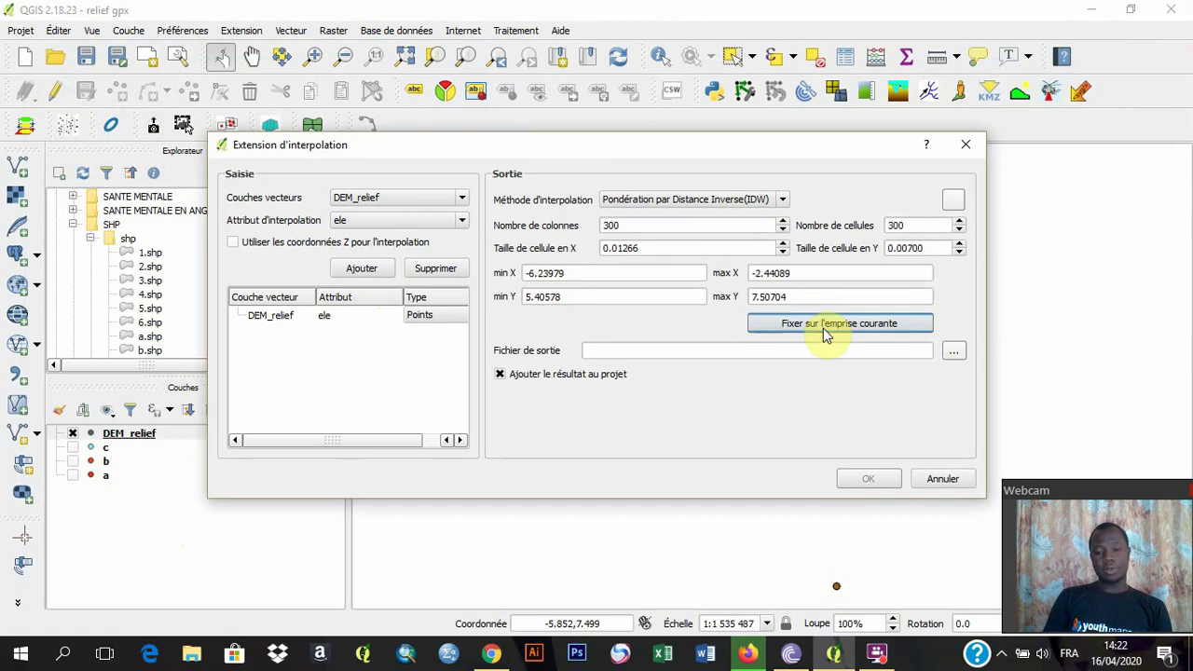
Set the output file to raster_2 in the ALL GPX folder and run the interpolation.
left_click(953, 353)
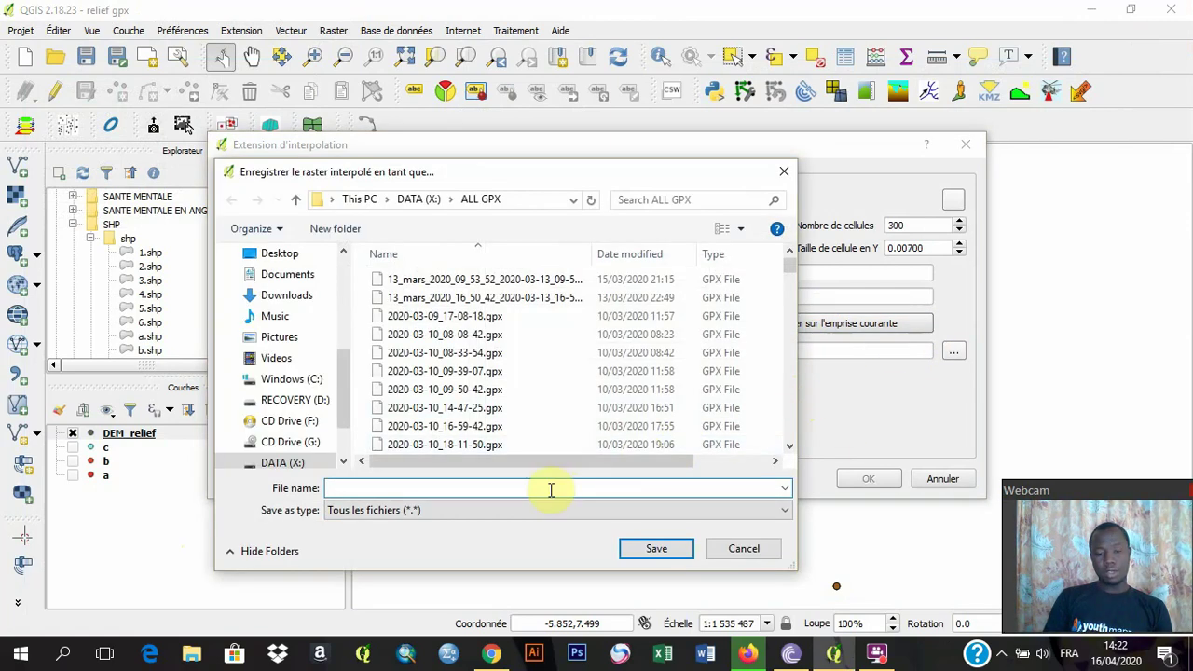
type("r")
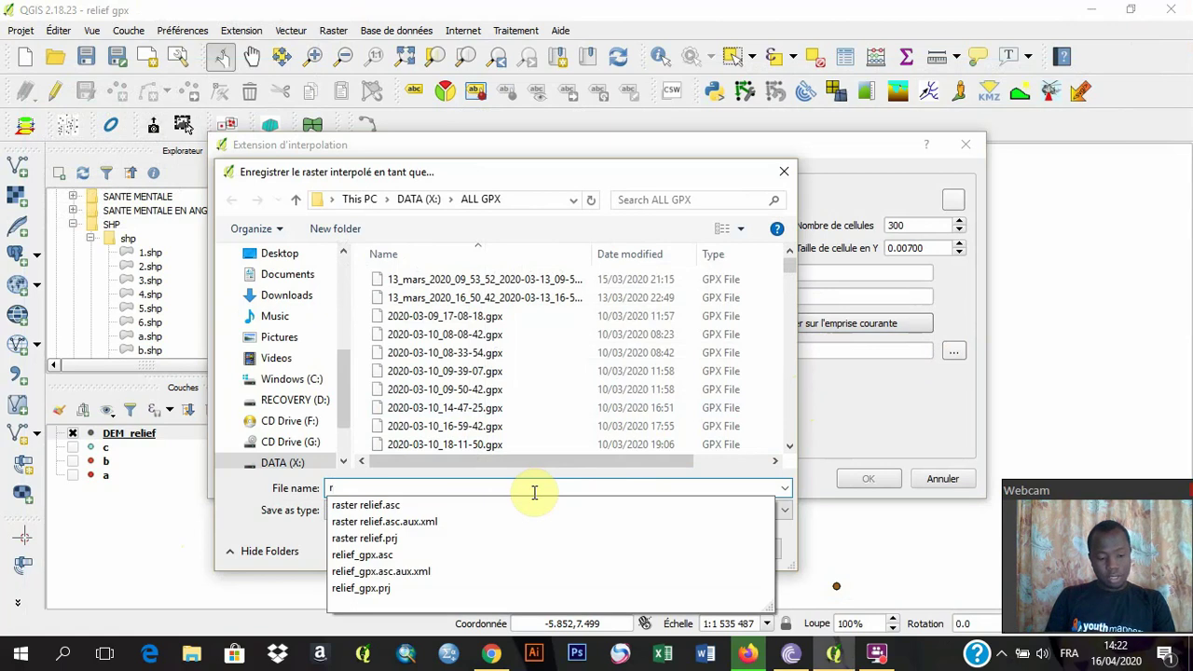
type("as")
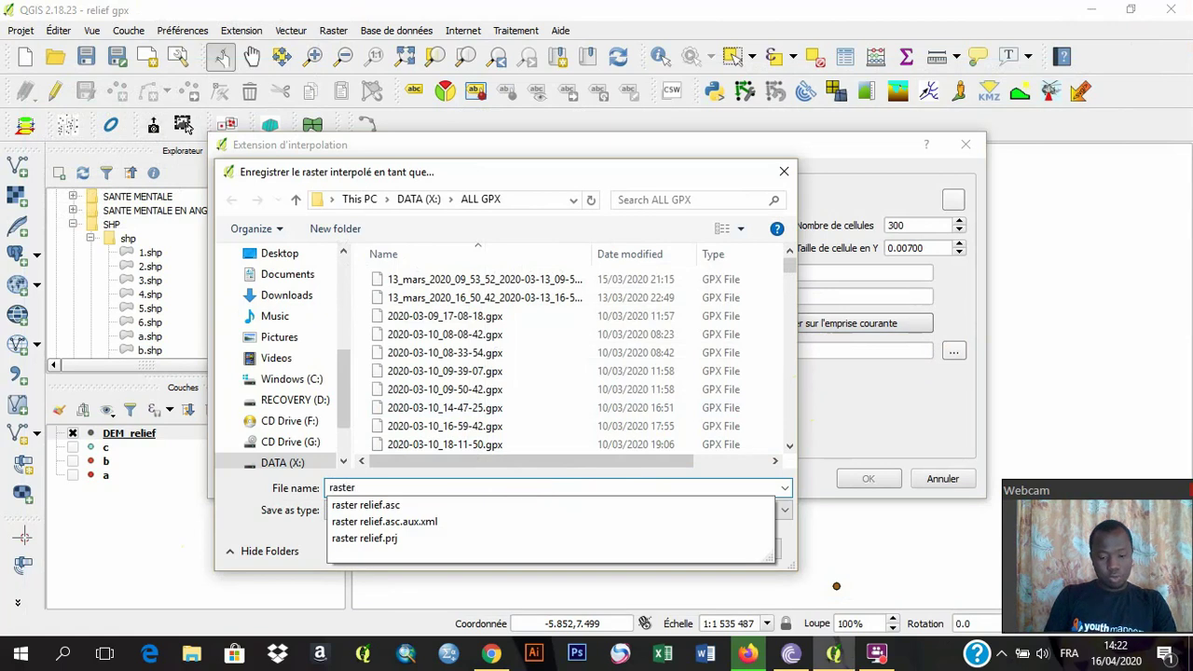
type("ter")
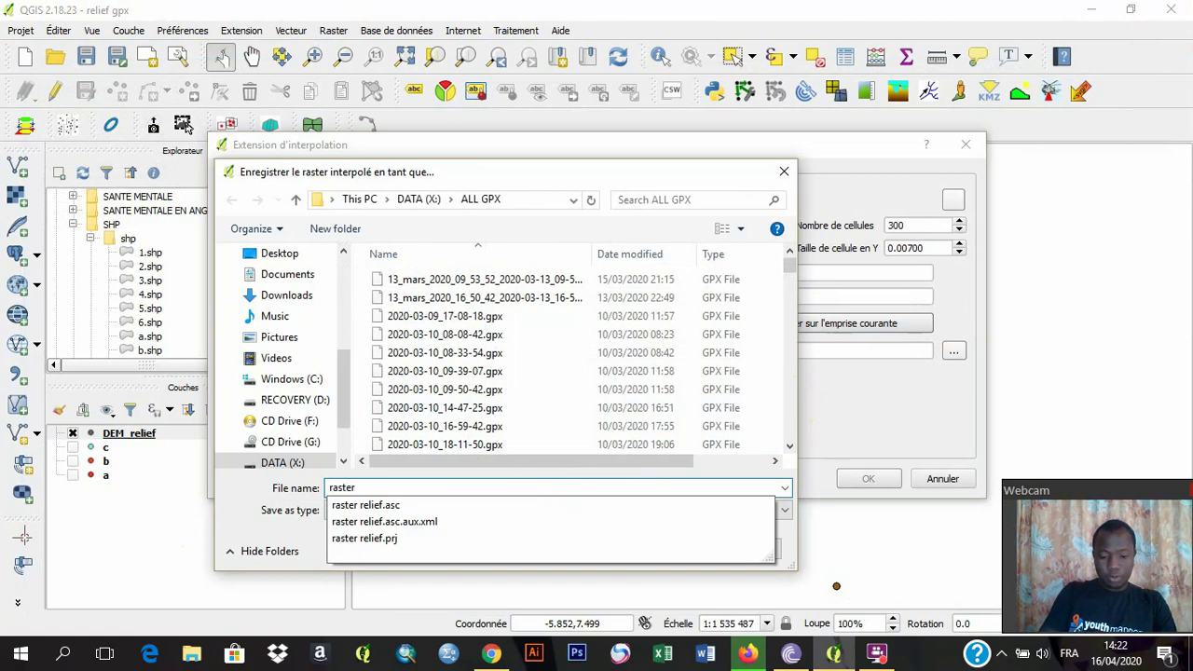
type("_2")
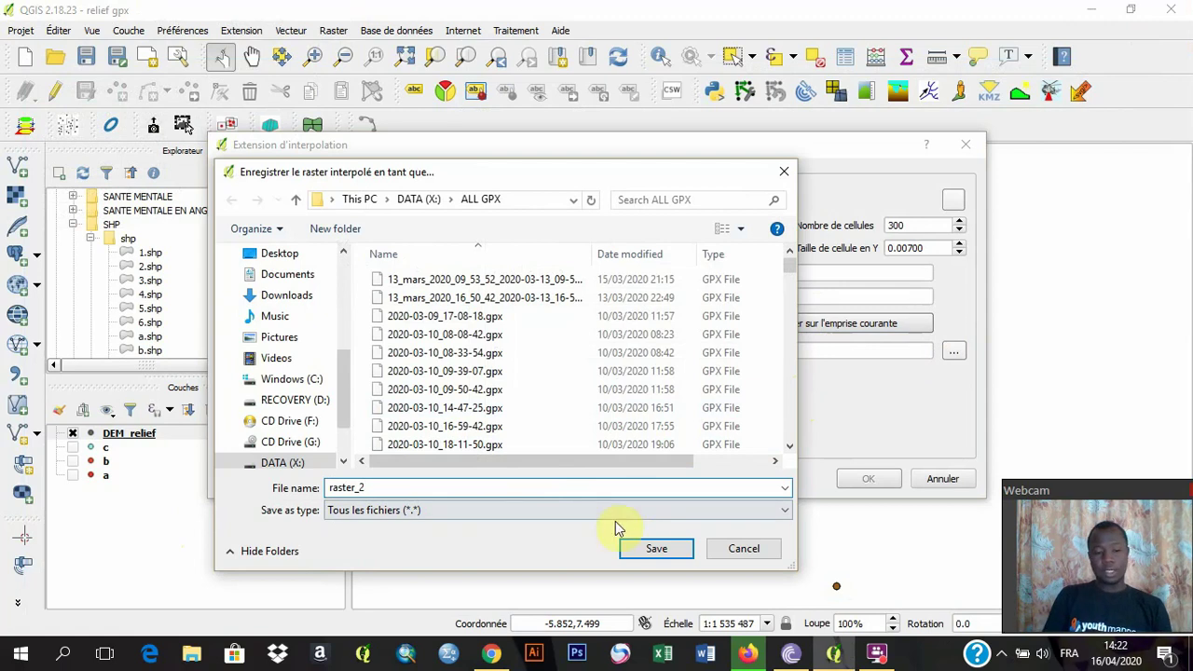
left_click(655, 550)
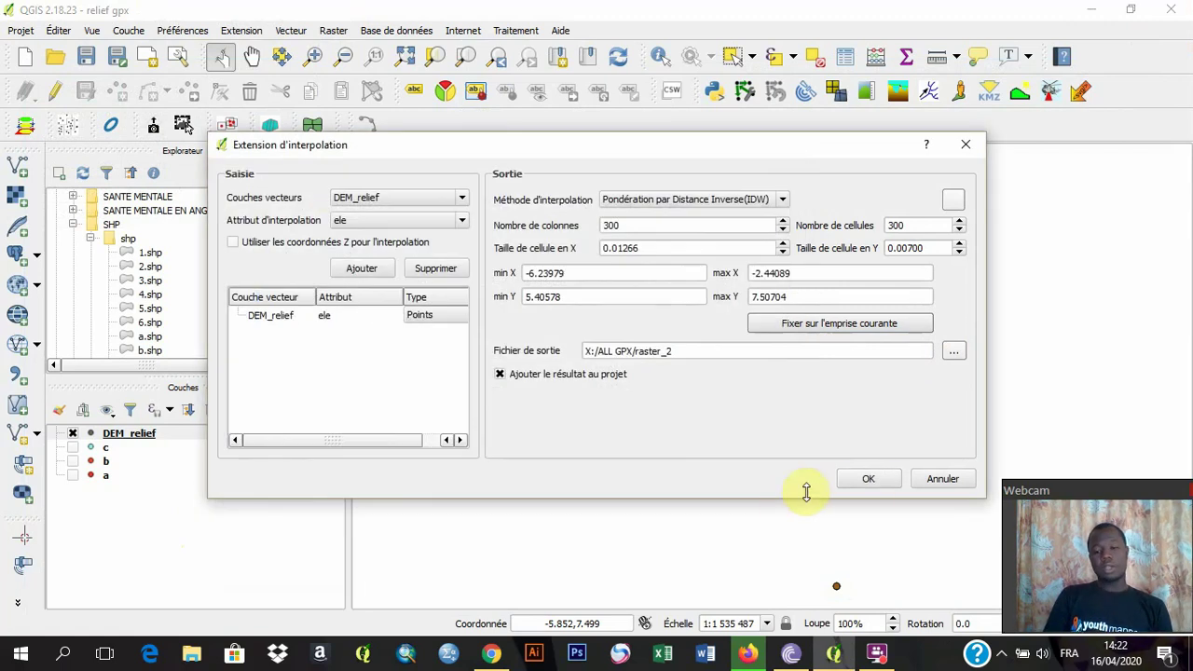
left_click(867, 479)
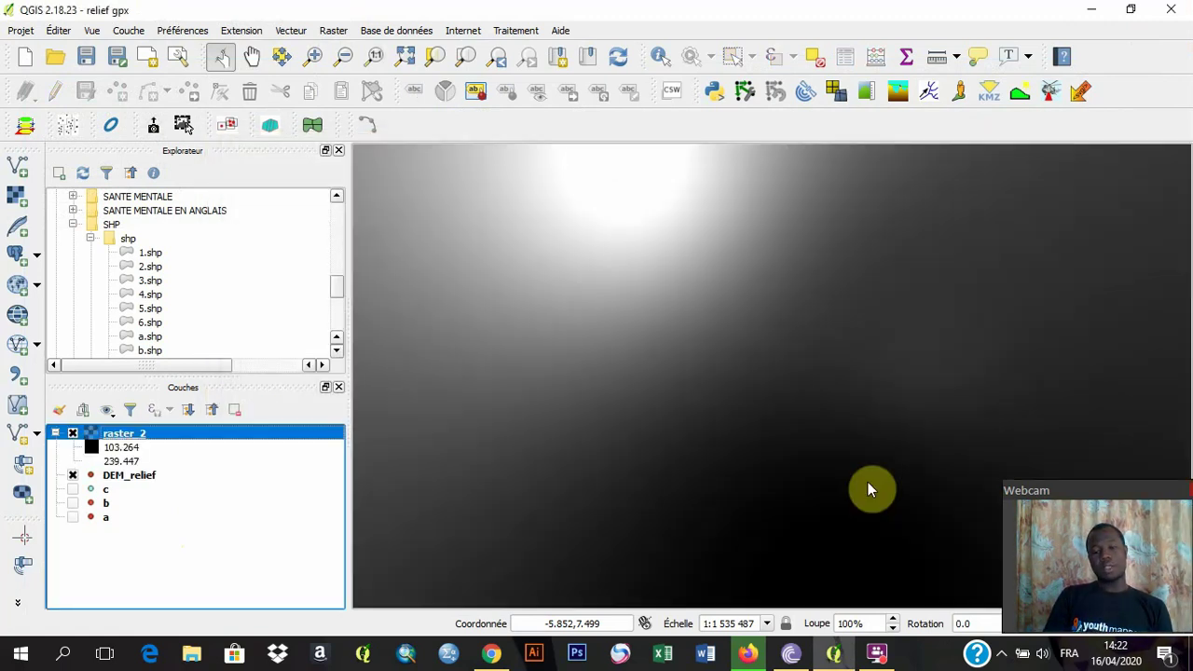
Style the raster_2 layer as Pseudo-couleur à bande unique with the Spectral ramp and Intervalles égaux mode in 5 classes.
left_click(405, 59)
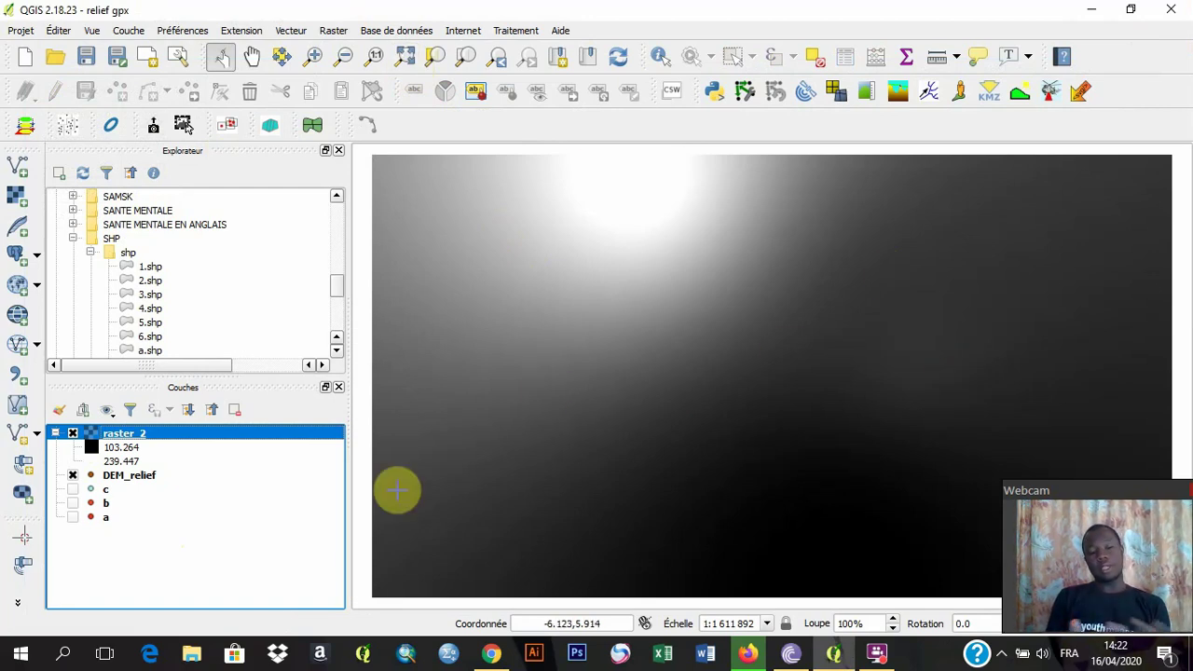
double_click(138, 437)
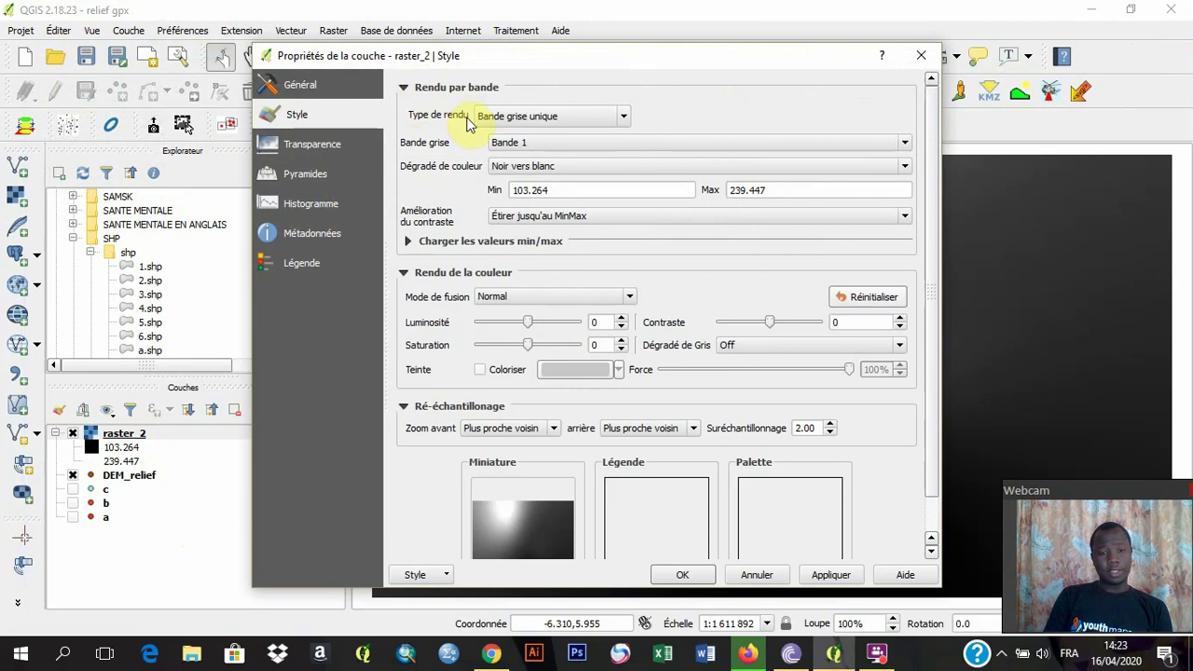
left_click(548, 115)
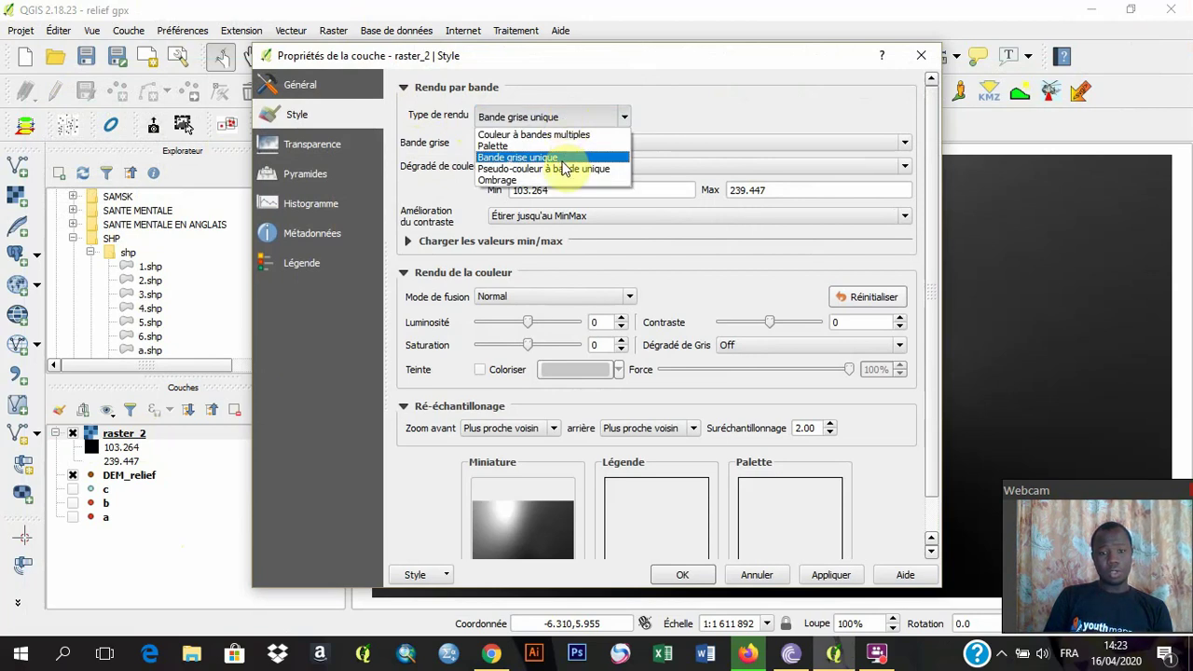
left_click(563, 169)
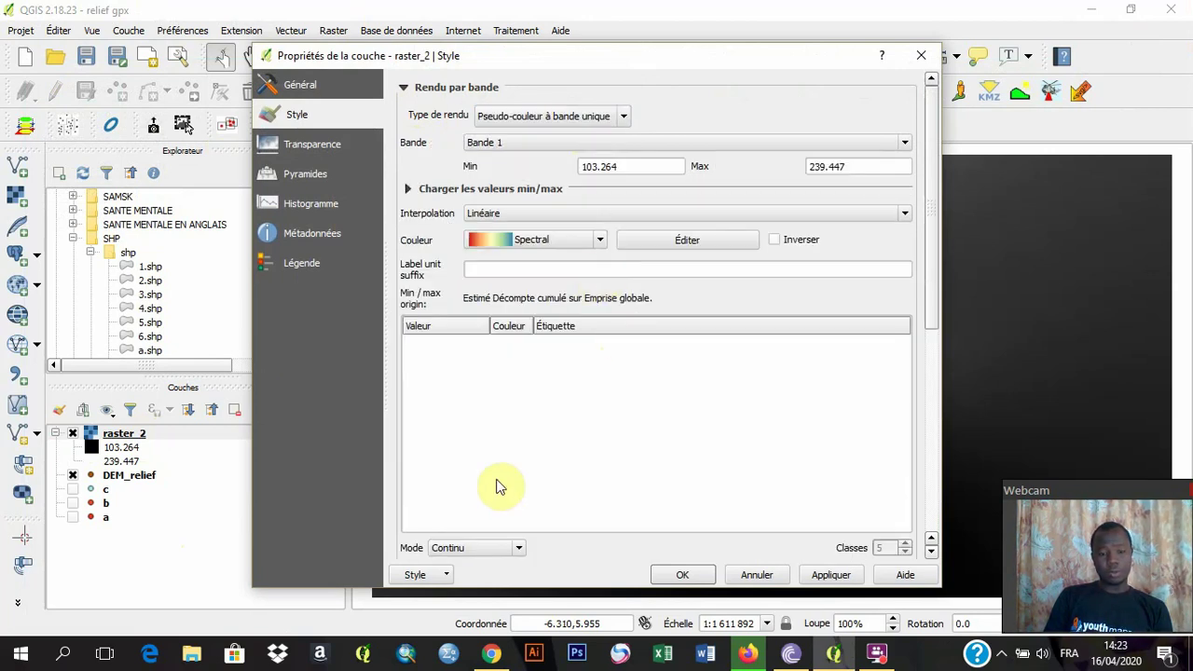
left_click(468, 549)
left_click(484, 575)
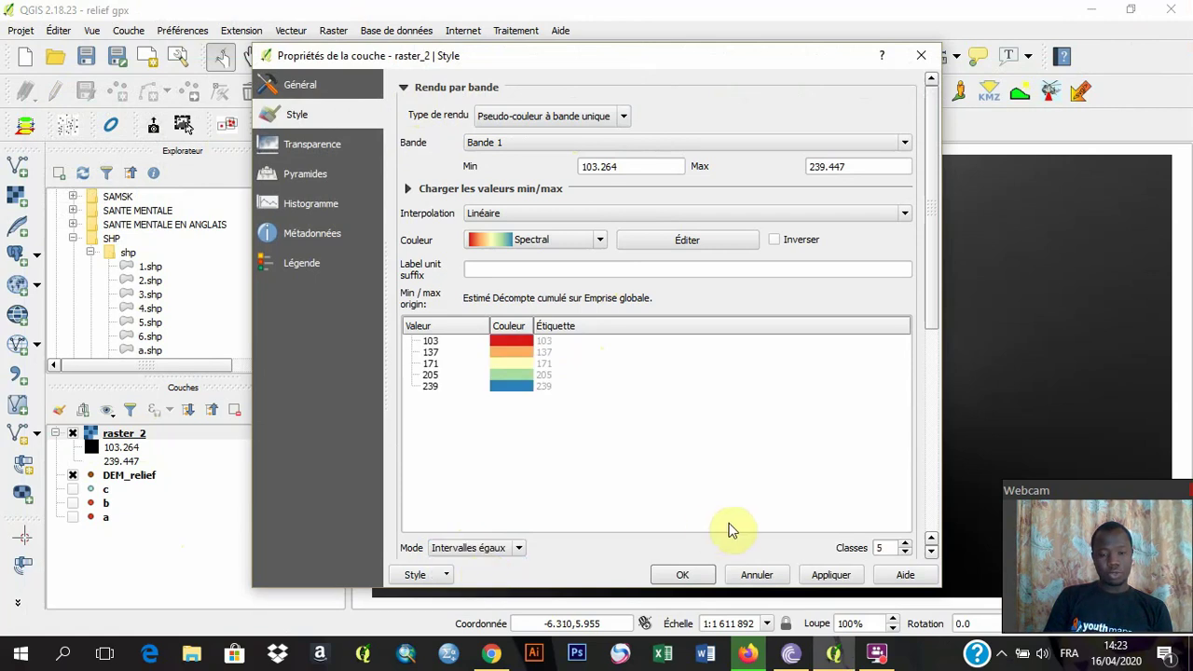
left_click(700, 572)
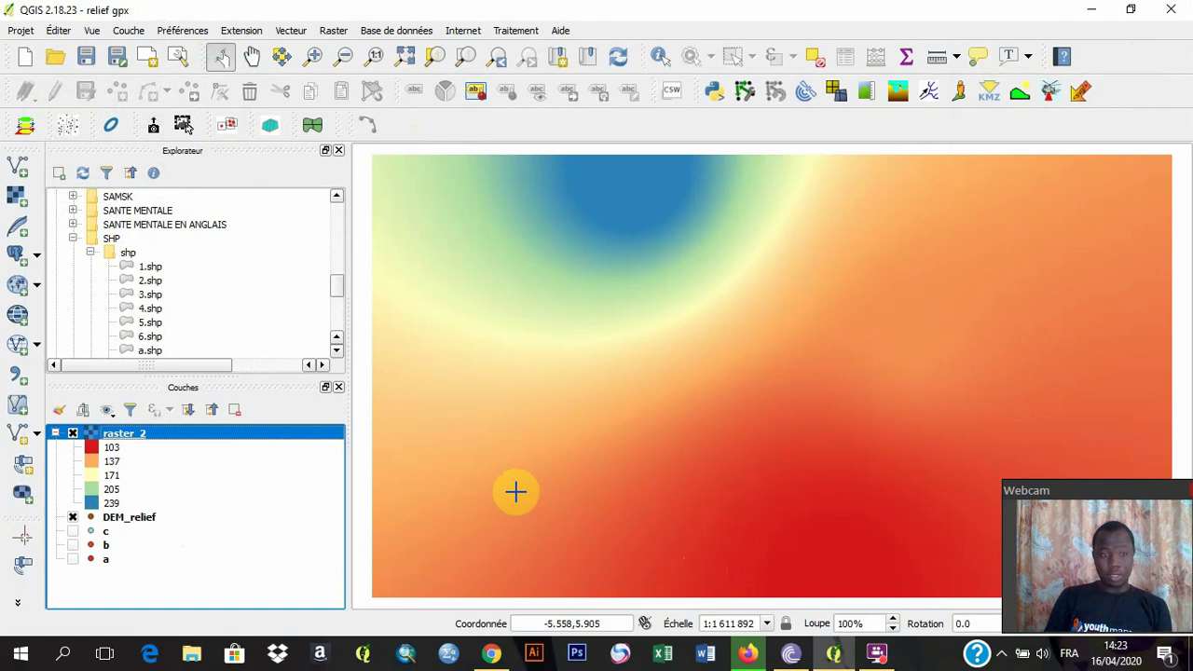
Move the DEM_relief layer above raster_2 in the layer order.
left_click(126, 520)
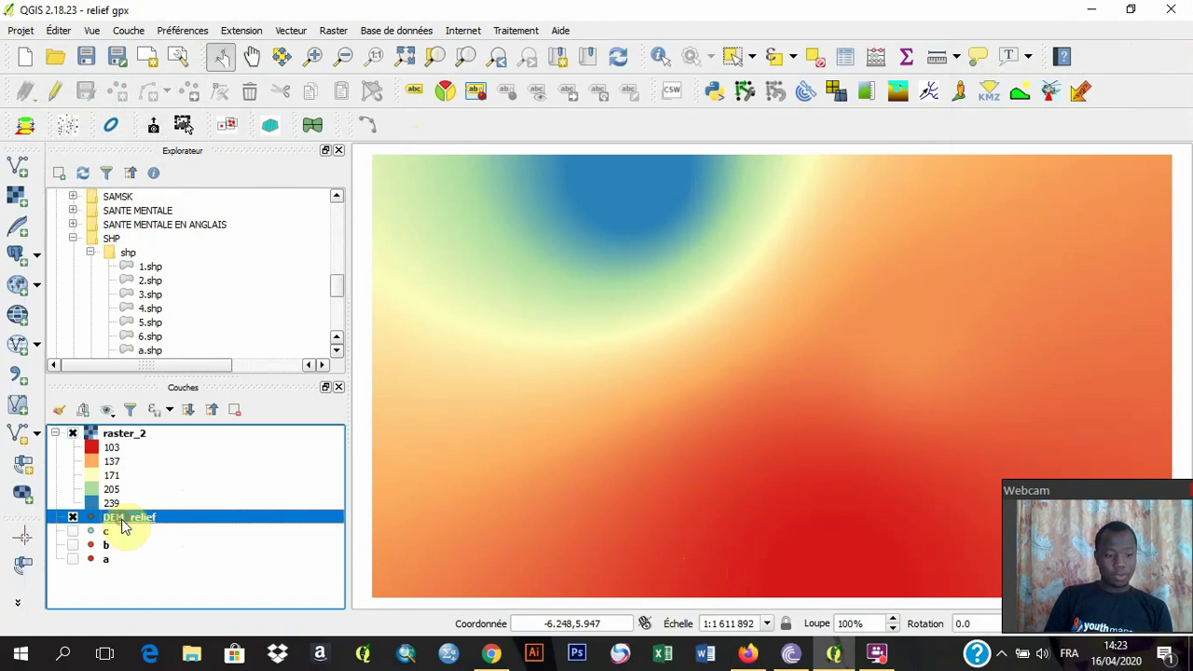
mouse_move(126, 454)
left_mouse_down()
mouse_move(199, 459)
mouse_move(199, 448)
mouse_move(121, 441)
left_mouse_up()
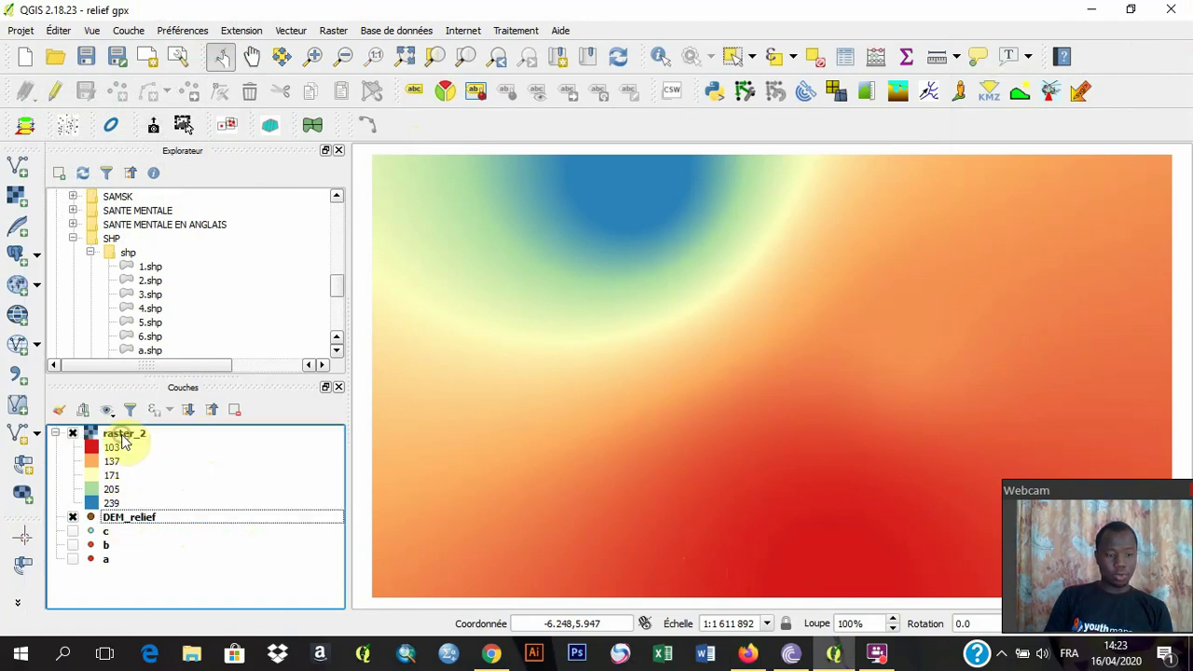
left_click(118, 519)
left_click_drag(118, 519, 112, 431)
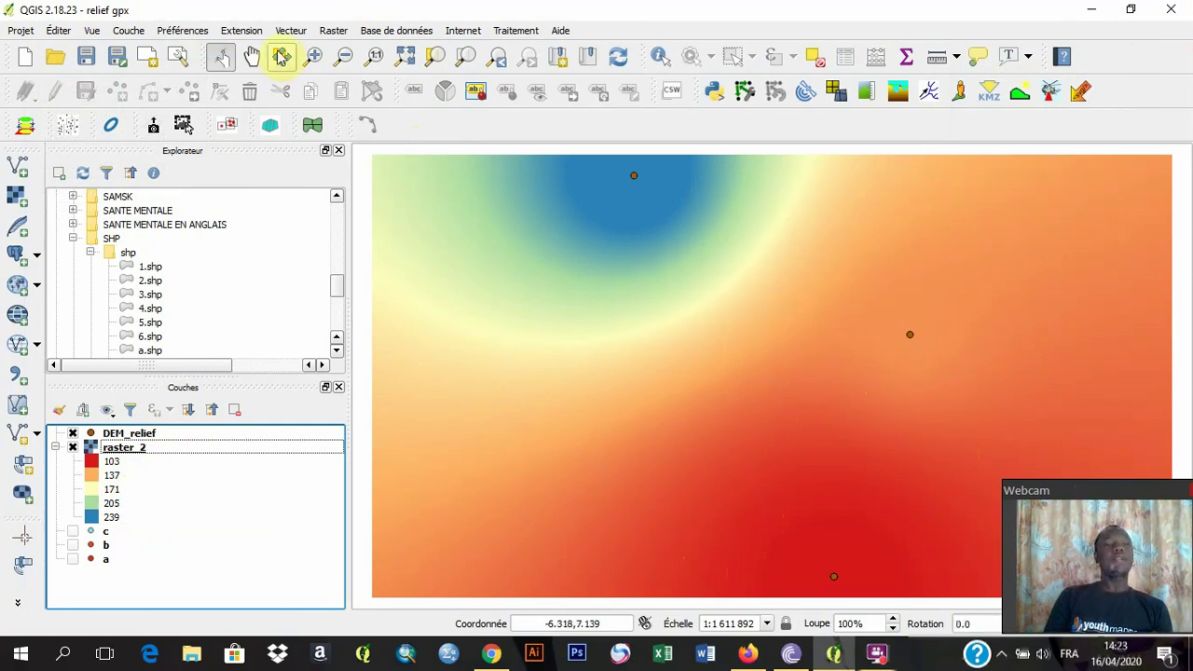
Open the Terrain profile tool of the Profile Tool plugin and add raster_2 as the layer to profile.
left_click(242, 32)
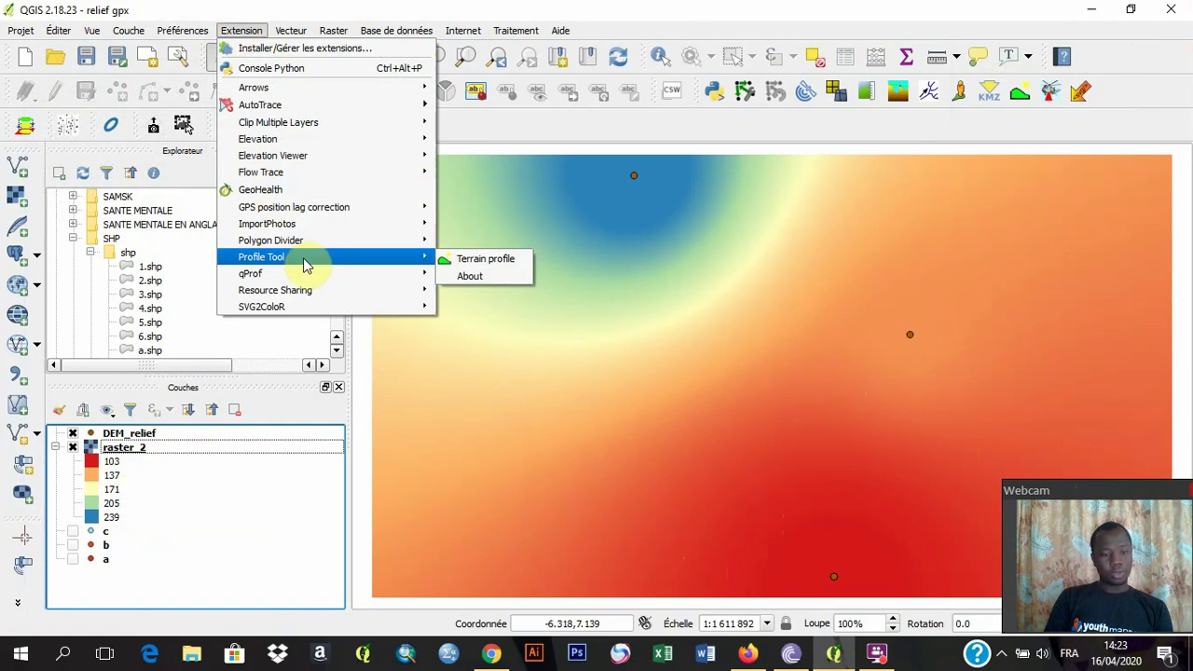
mouse_move(330, 250)
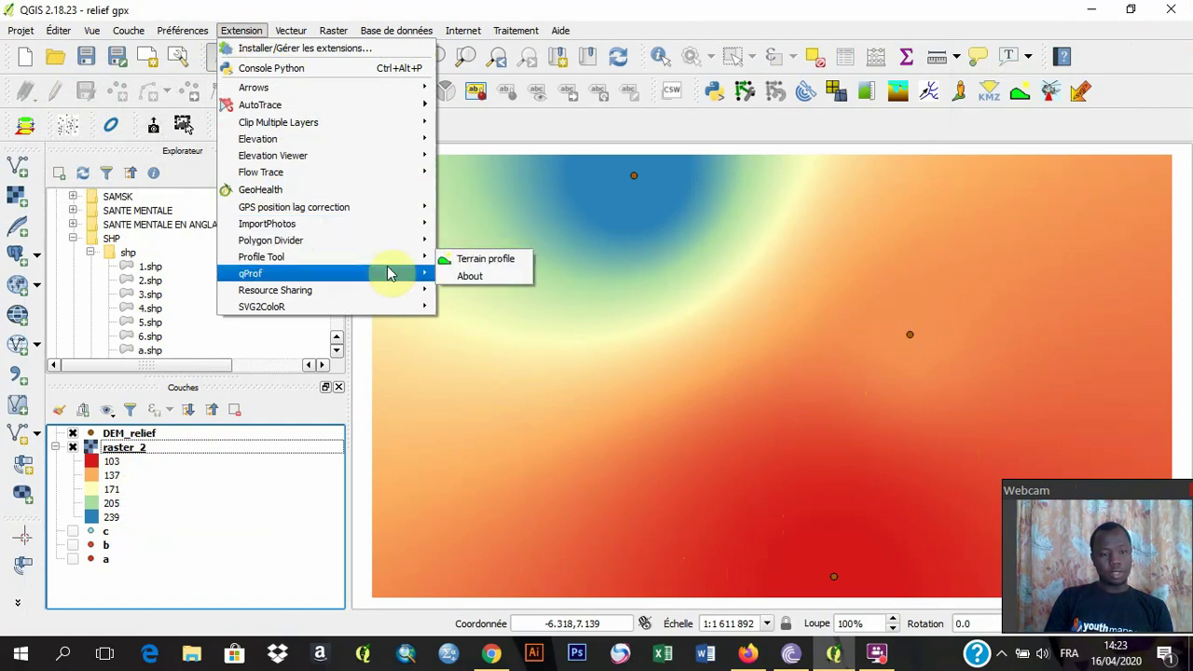
mouse_move(406, 262)
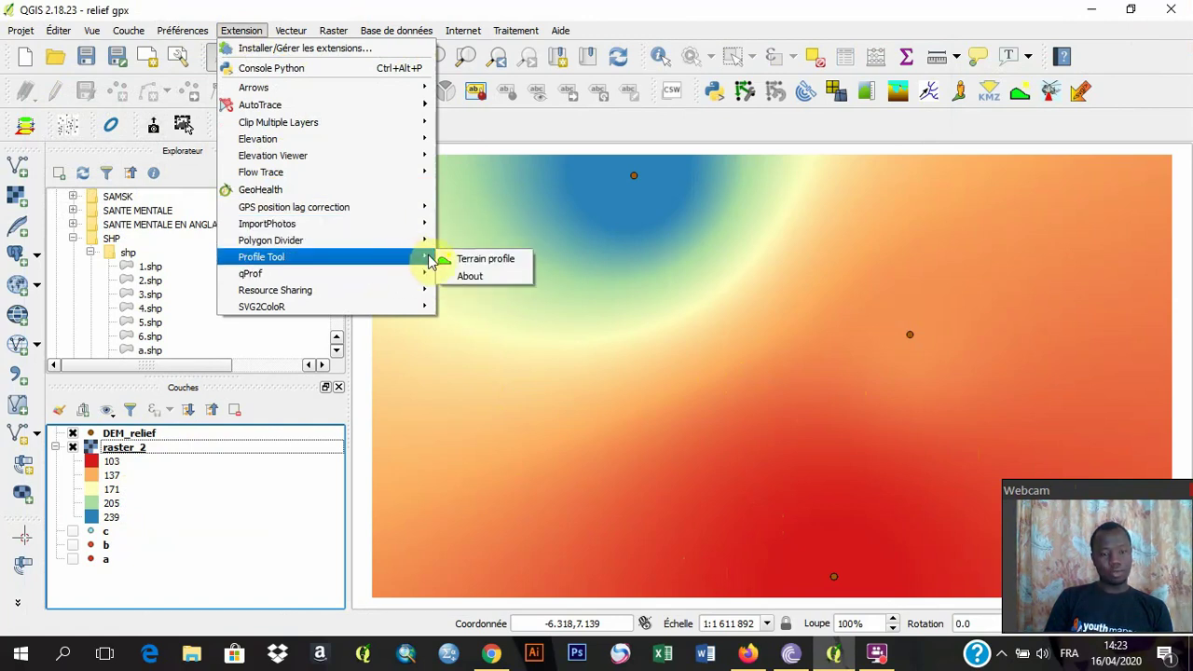
left_click(468, 261)
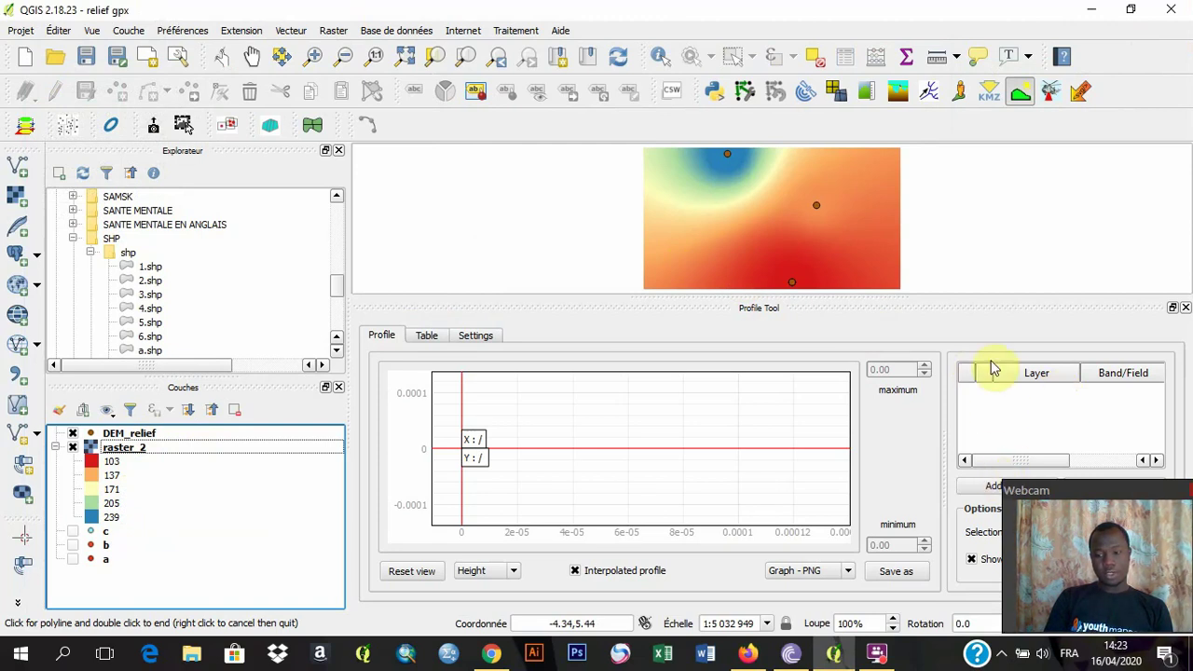
left_click(1076, 492)
left_click_drag(1076, 492, 762, 14)
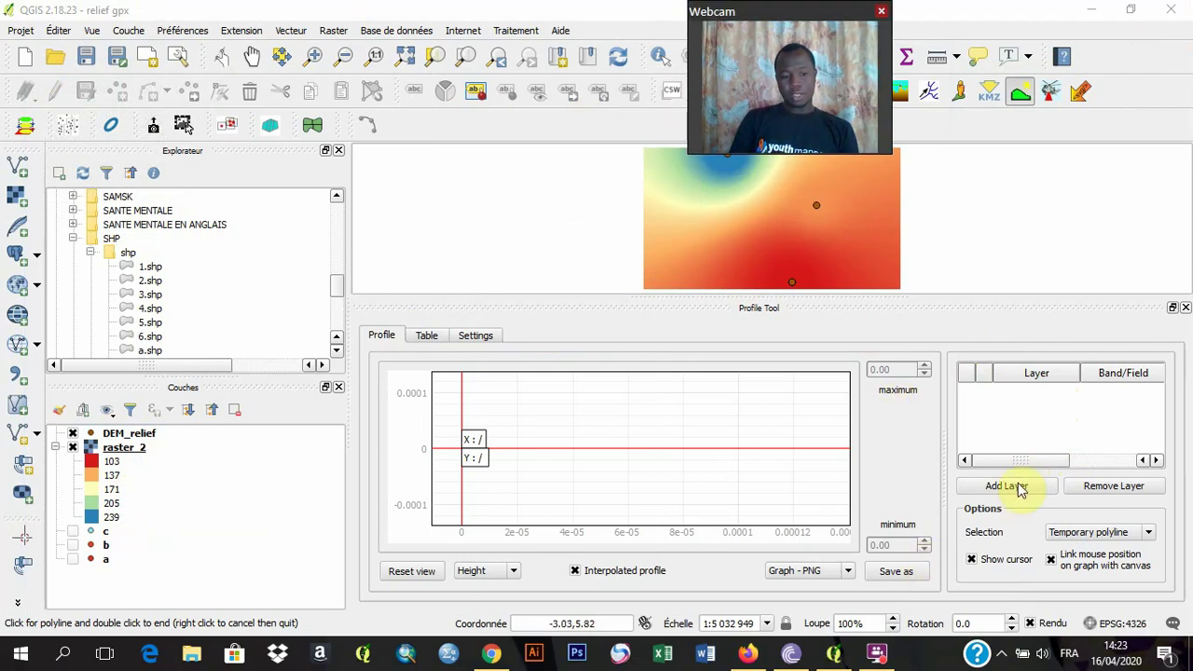
left_click(119, 448)
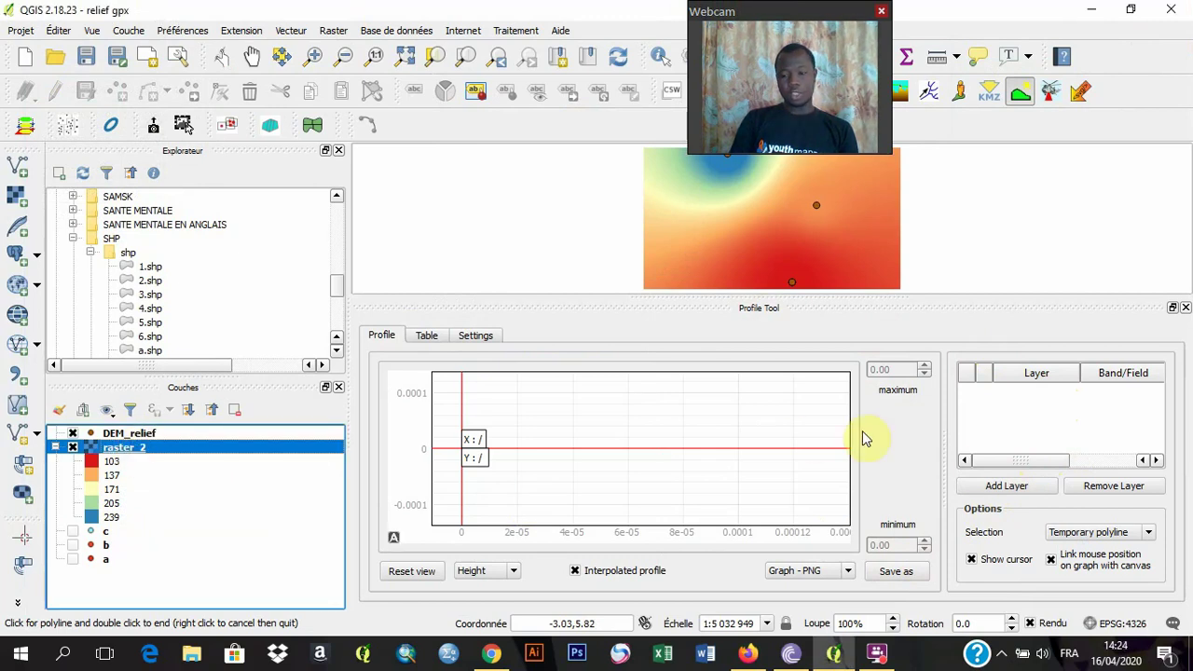
left_click(995, 482)
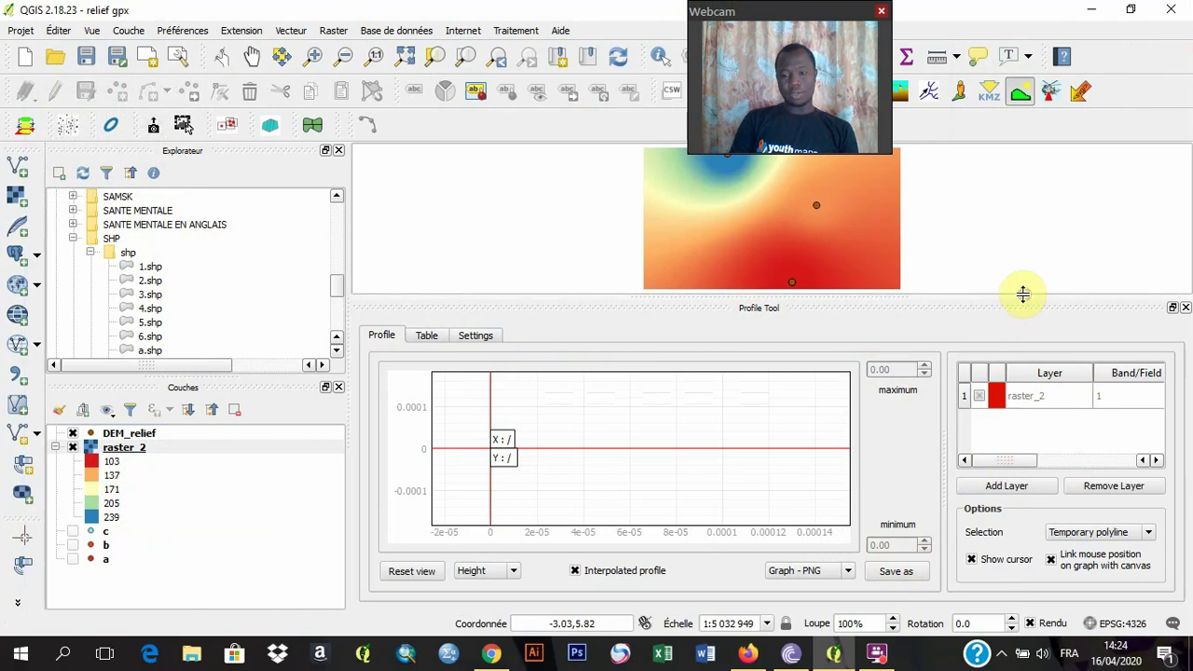
Draw a temporary profile polyline on raster_2 from the southeast corner to the northwest high zone, curving back to the southern edge.
left_click_drag(1023, 295, 1022, 466)
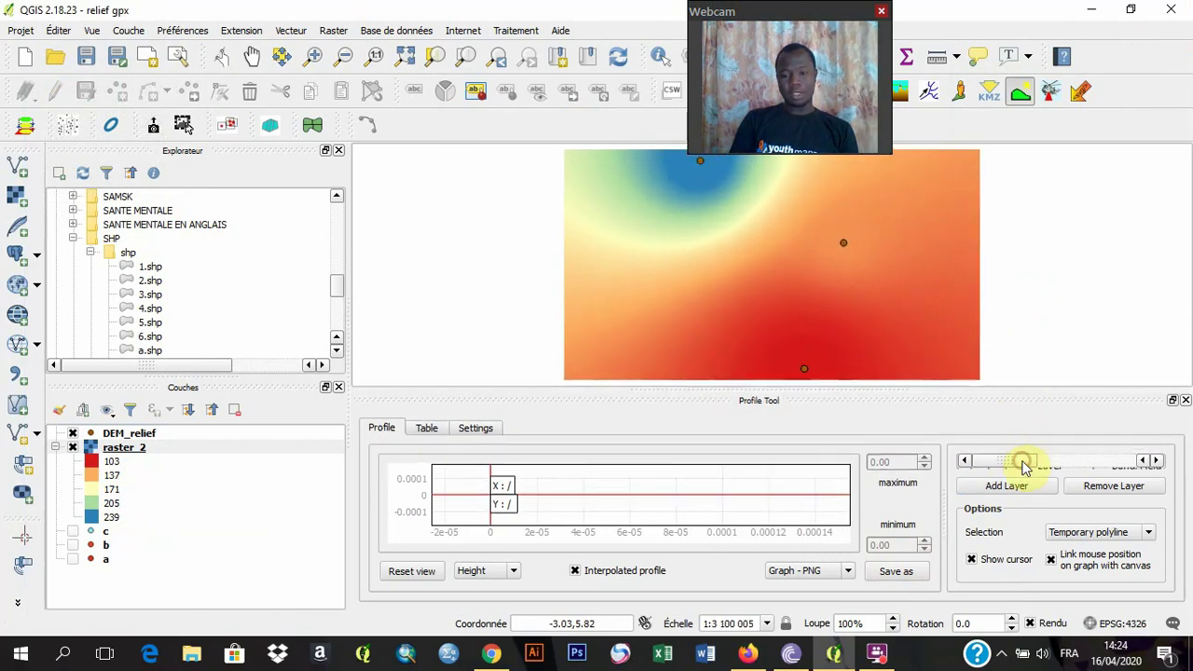
left_click(950, 366)
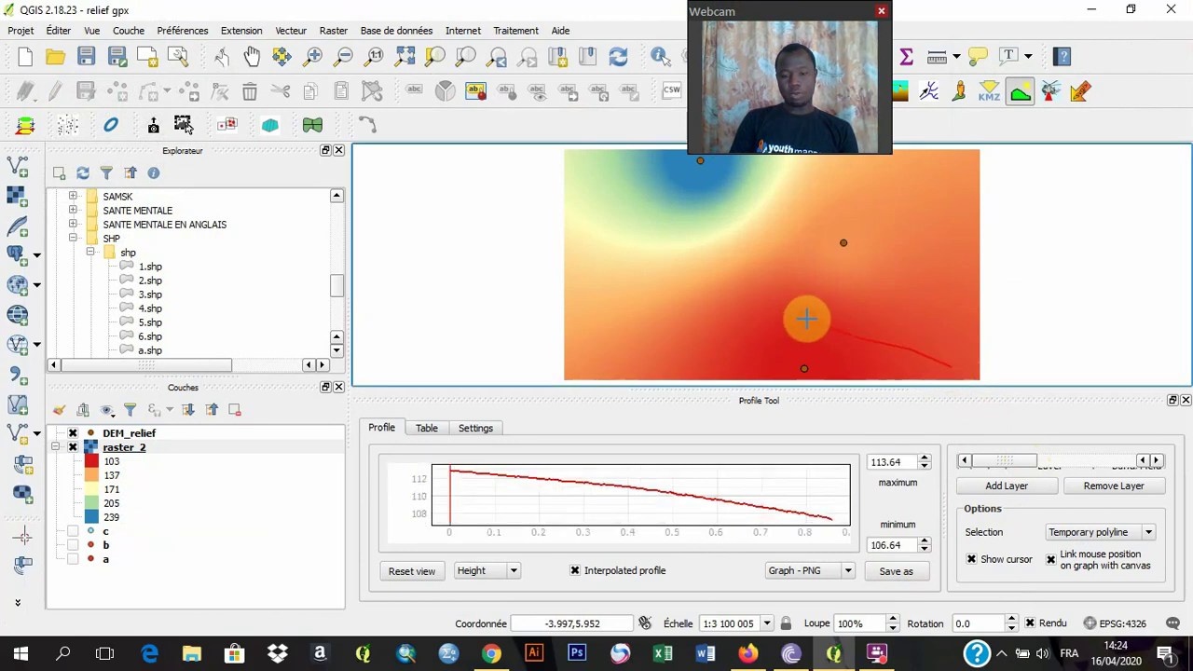
left_click(767, 314)
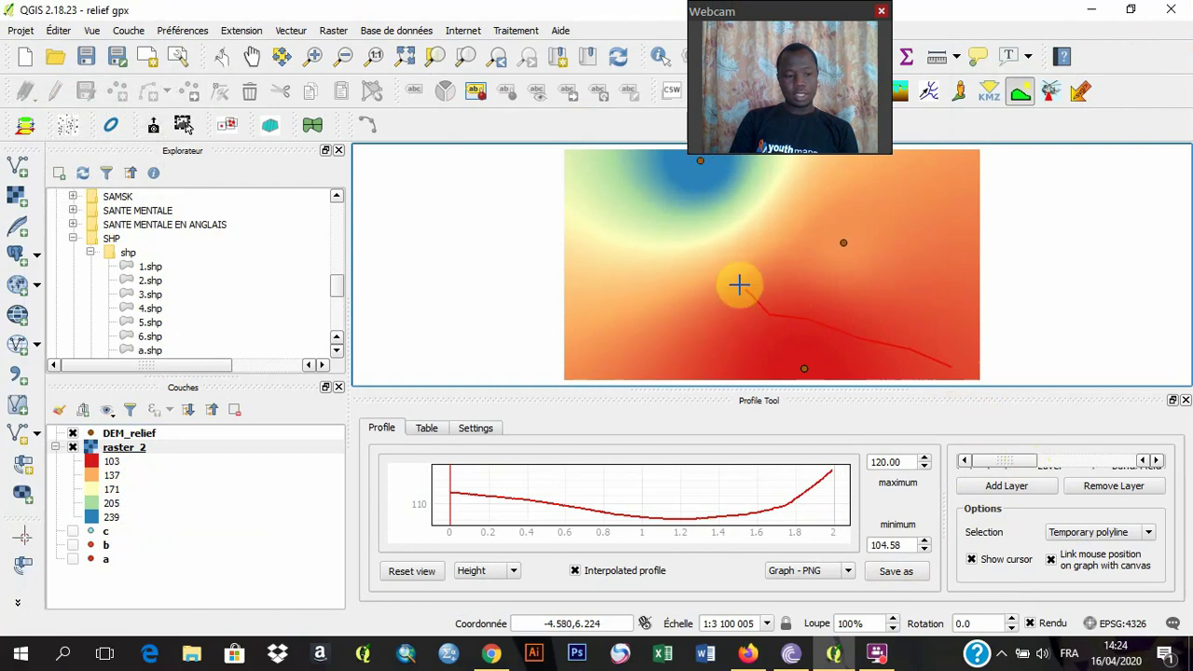
left_click(703, 229)
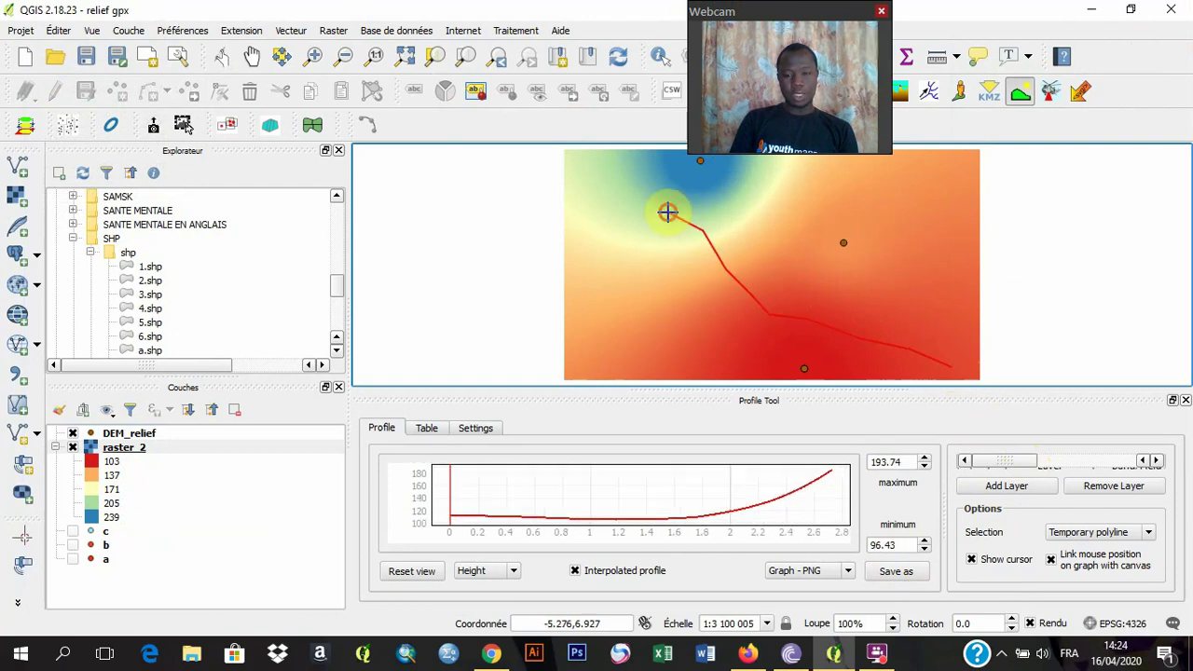
double_click(656, 189)
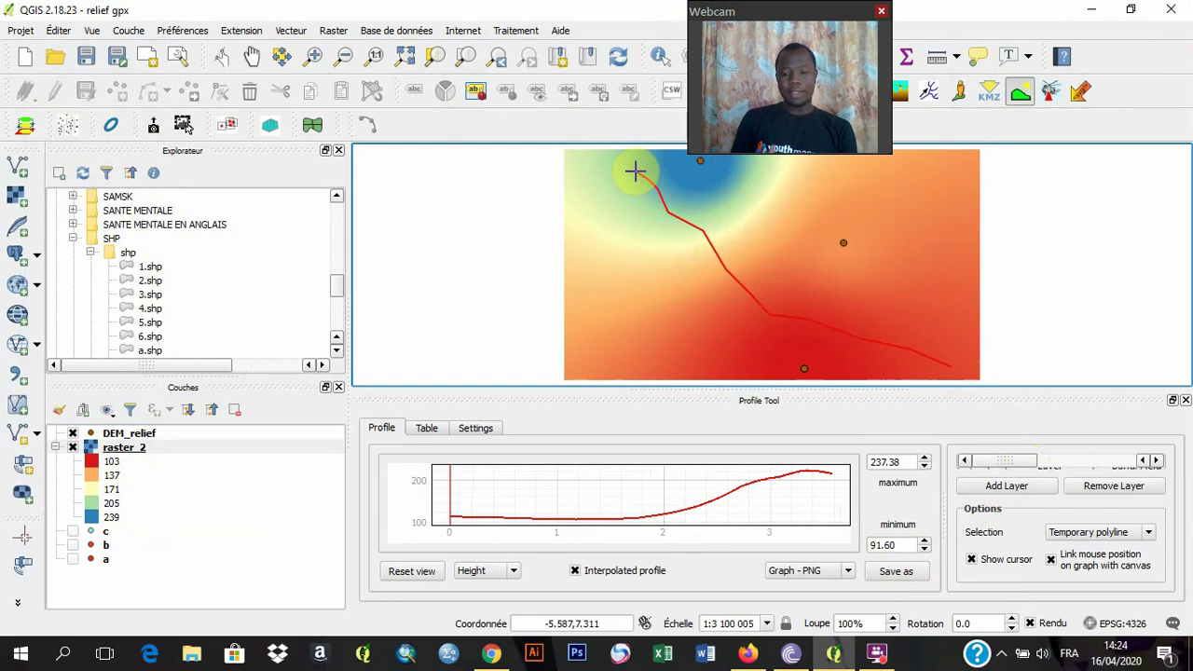
left_click(633, 171)
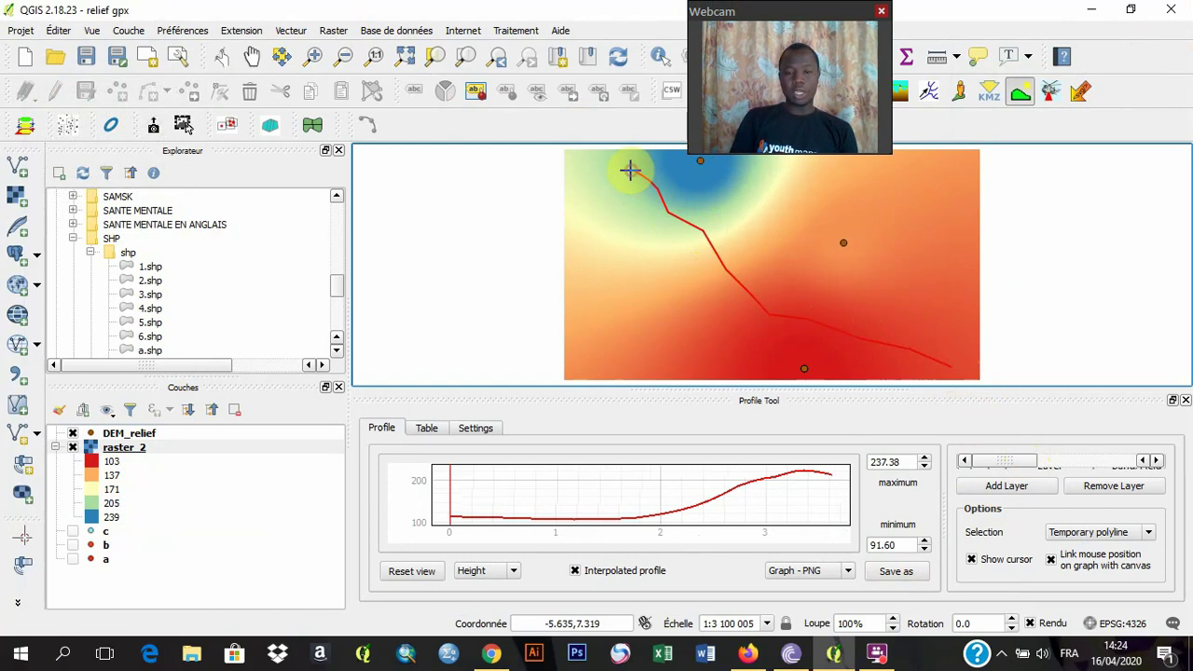
left_click(606, 190)
left_click(597, 221)
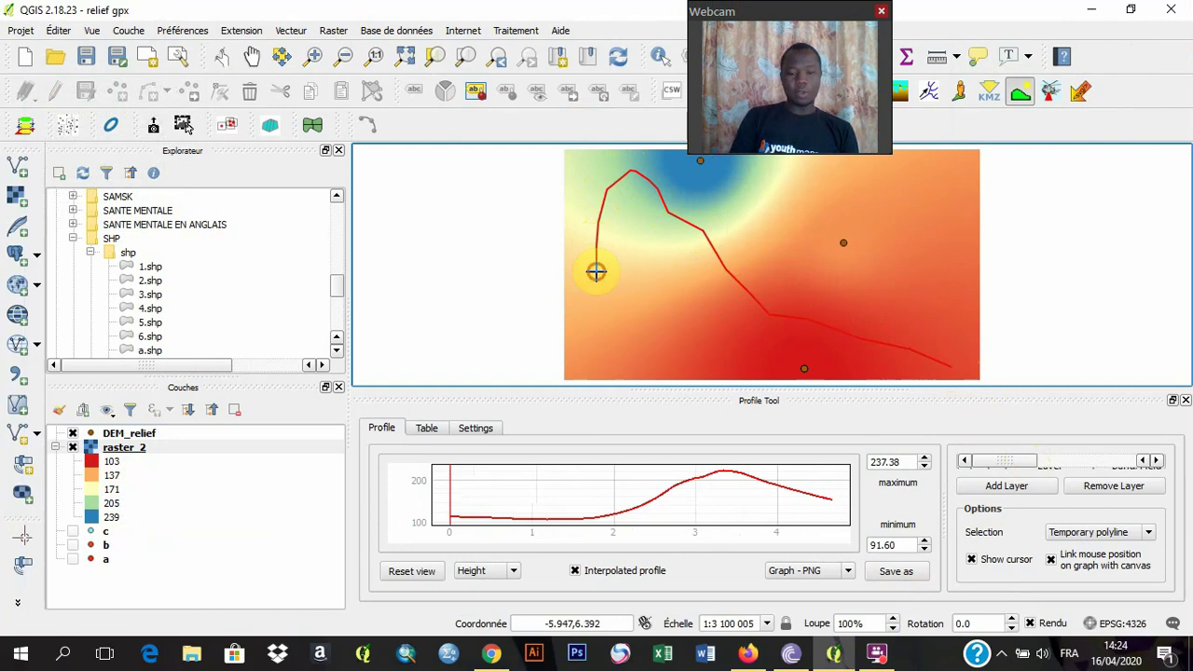
left_click(597, 286)
left_click(603, 300)
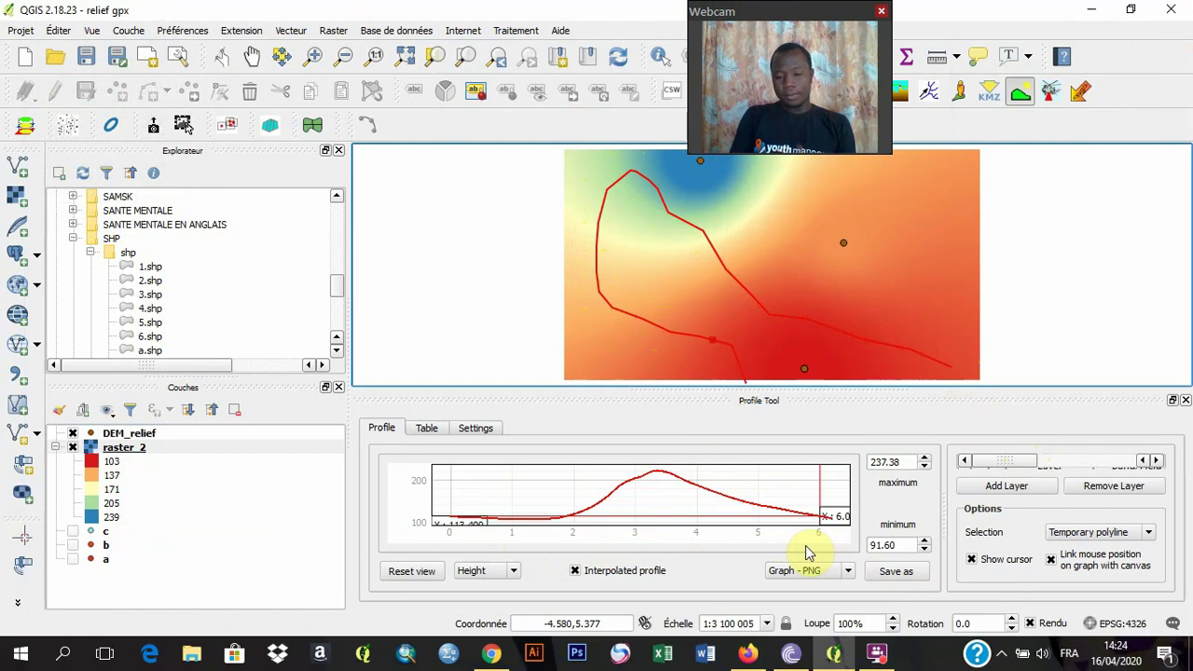
Enlarge the profile graph and save it in Graph - PNG format as relief 2 in the cartes folder.
left_click(848, 571)
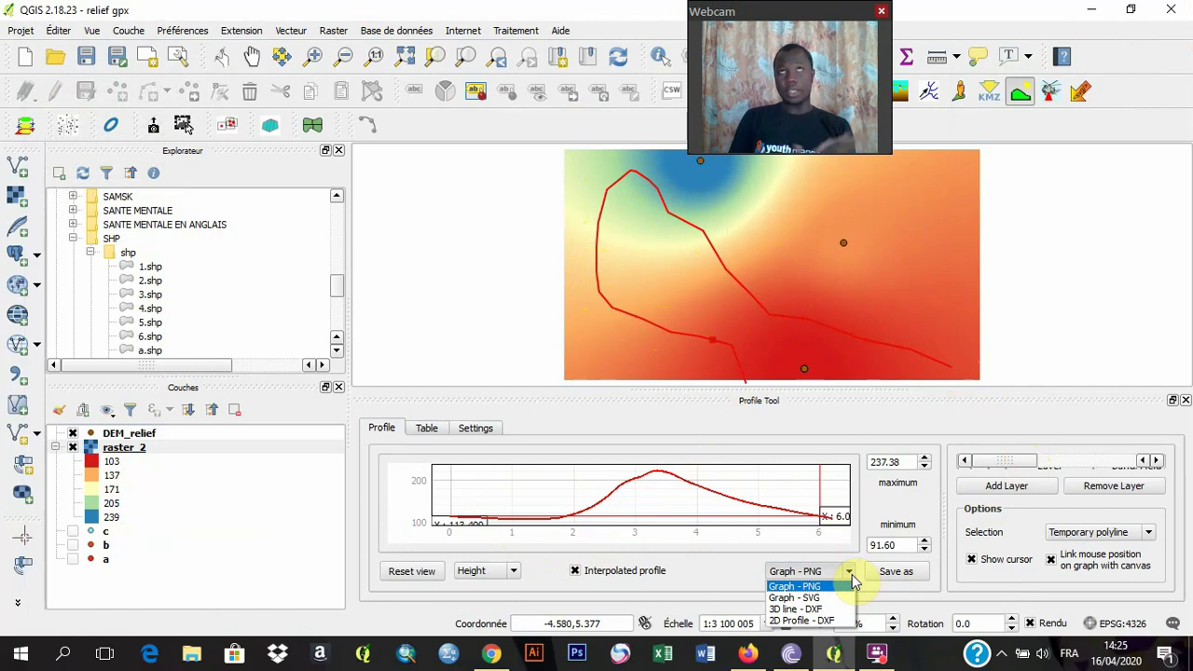
left_click(852, 582)
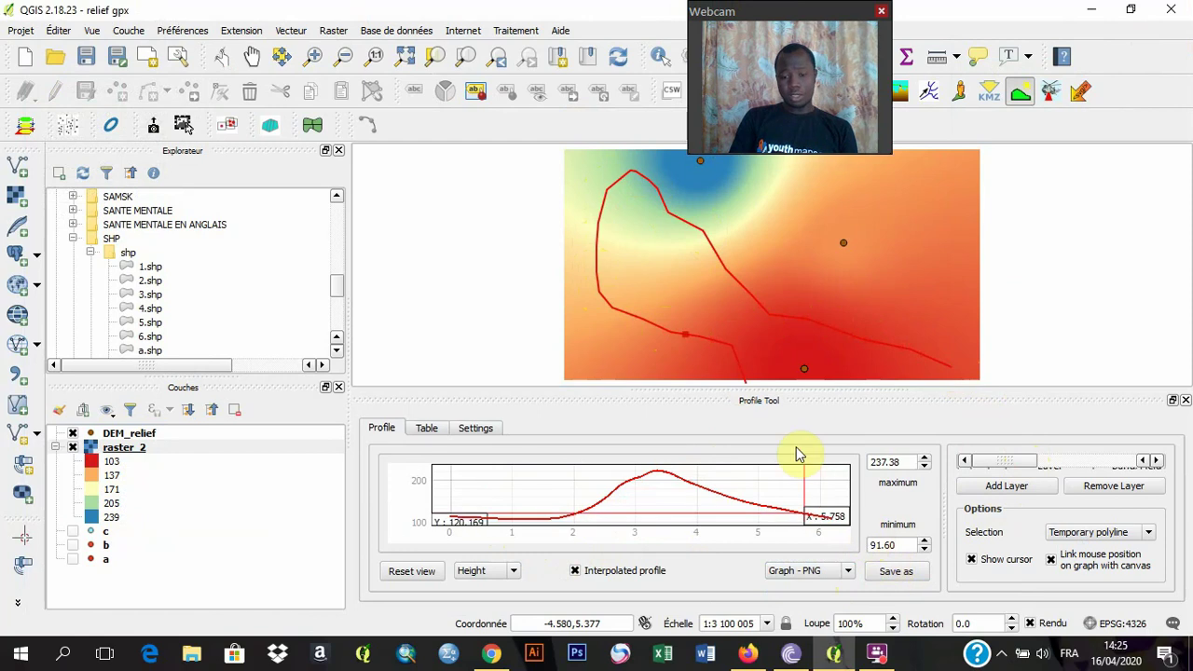
left_click_drag(806, 389, 807, 291)
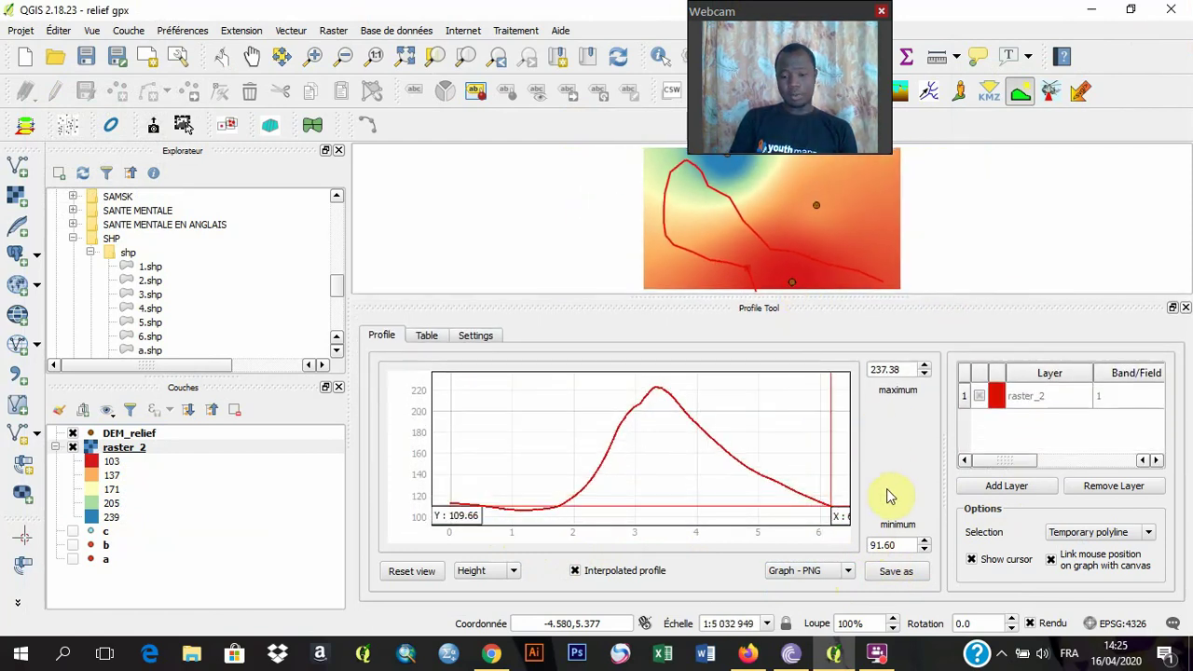
left_click(897, 571)
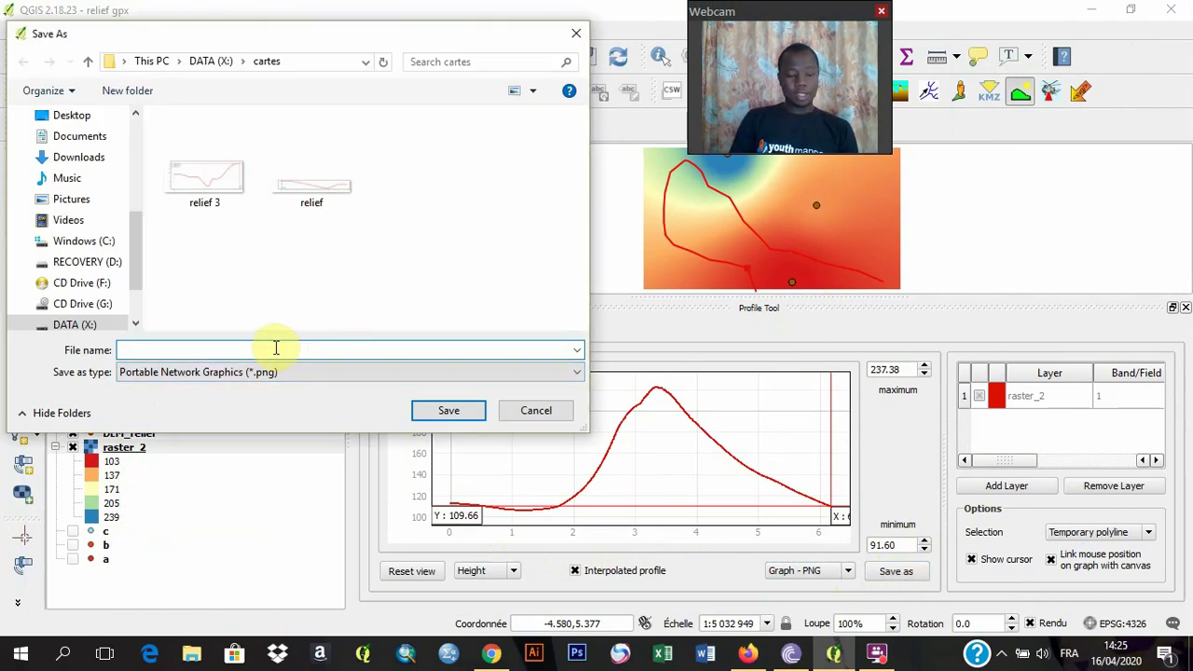
type("relief")
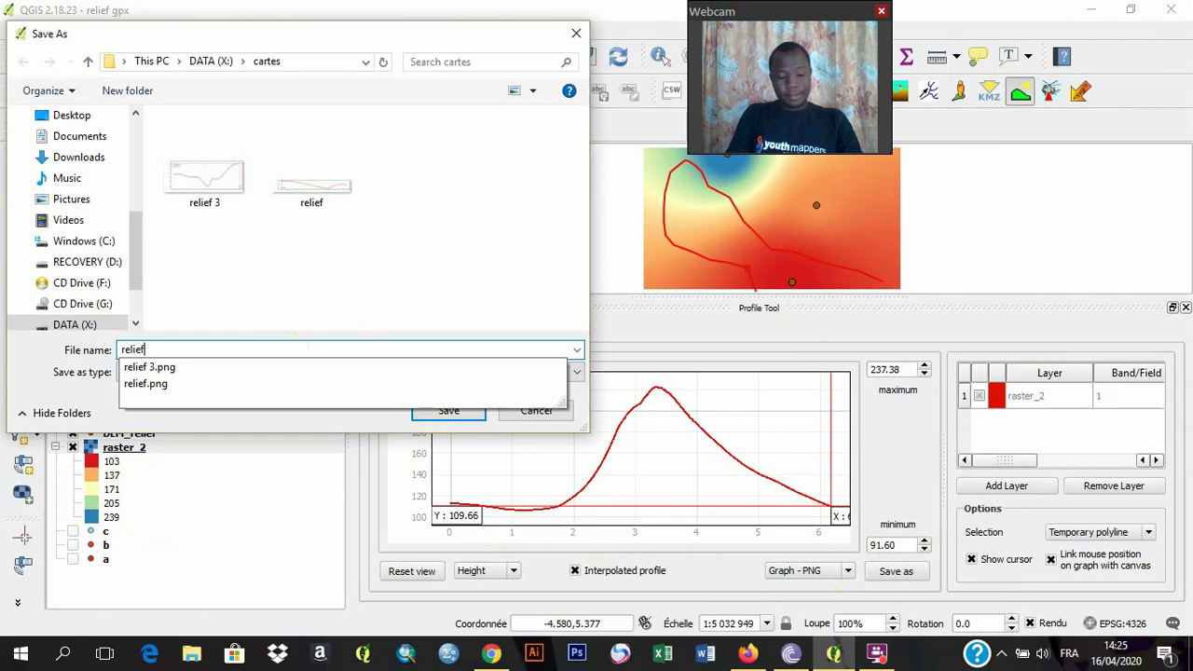
type(" 2")
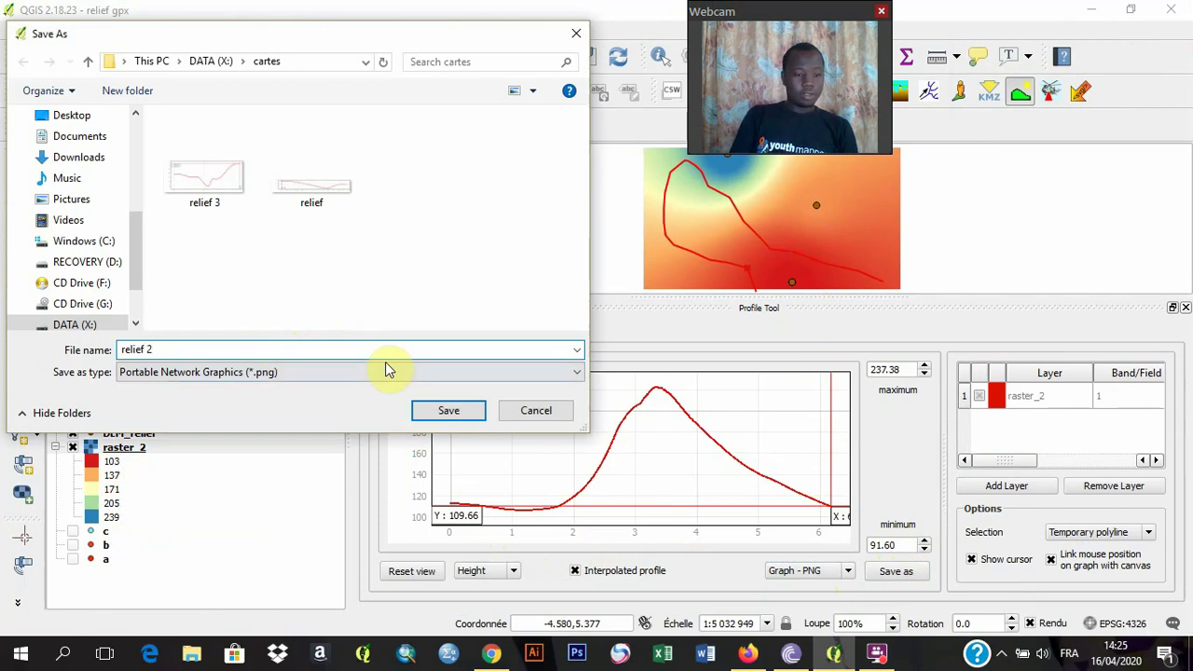
left_click(447, 410)
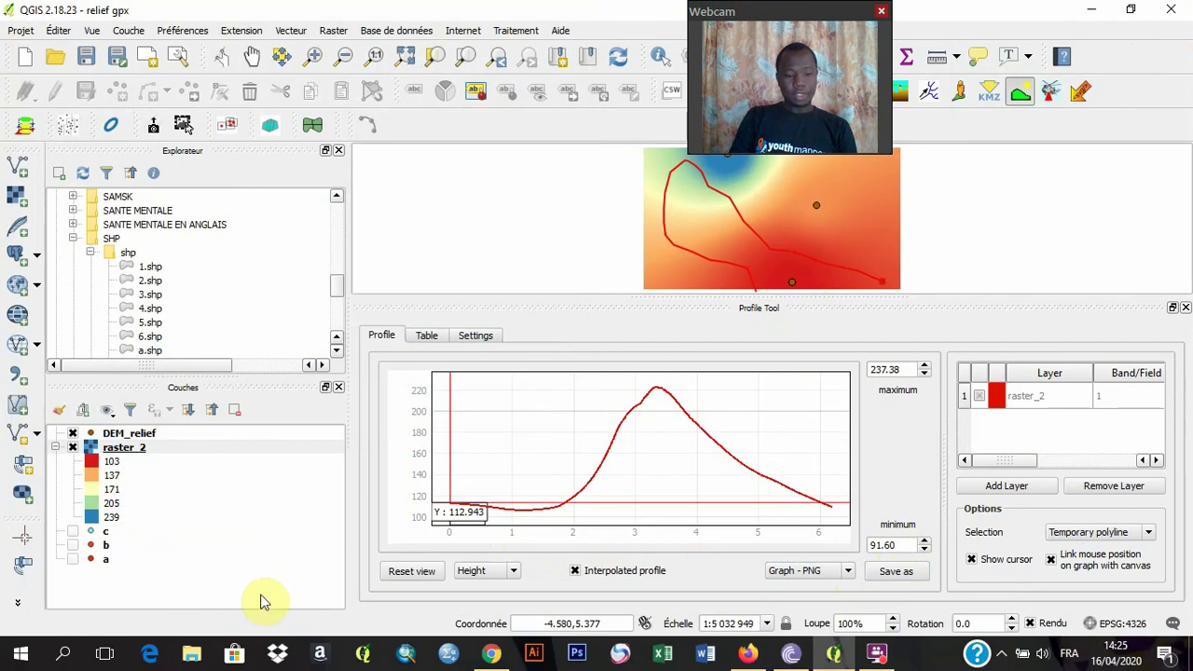
Switch to File Explorer and view the relief 2 image from the cartes folder on the DATA (X:) drive.
left_click(190, 660)
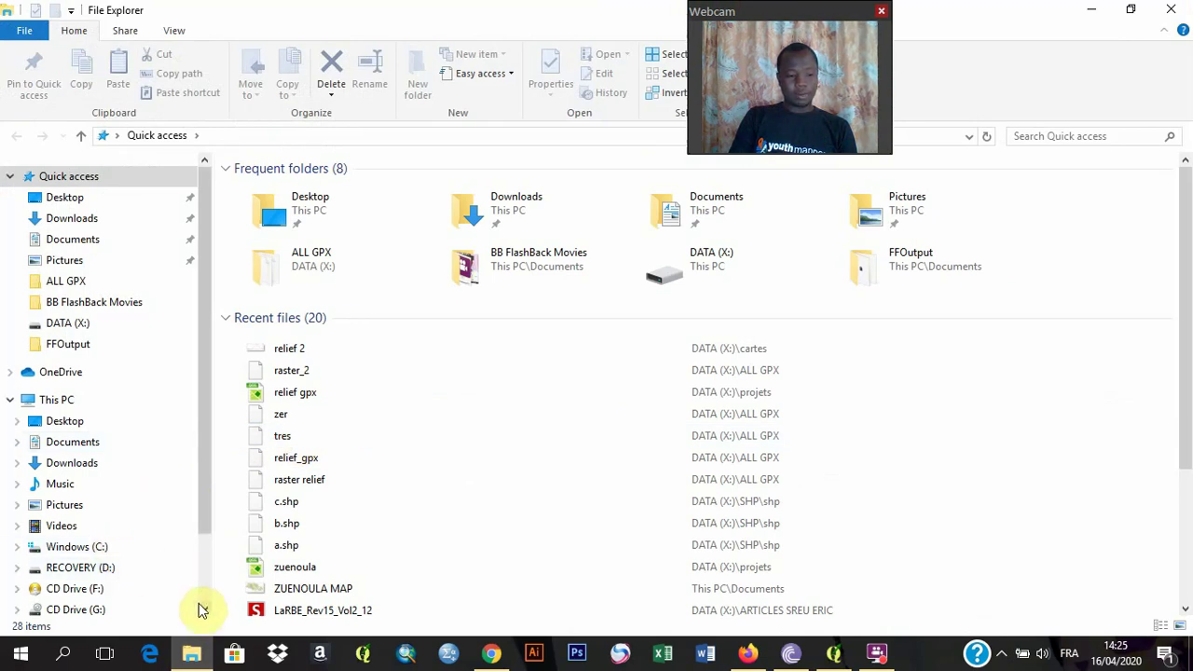
scroll(207, 613, "down", 4)
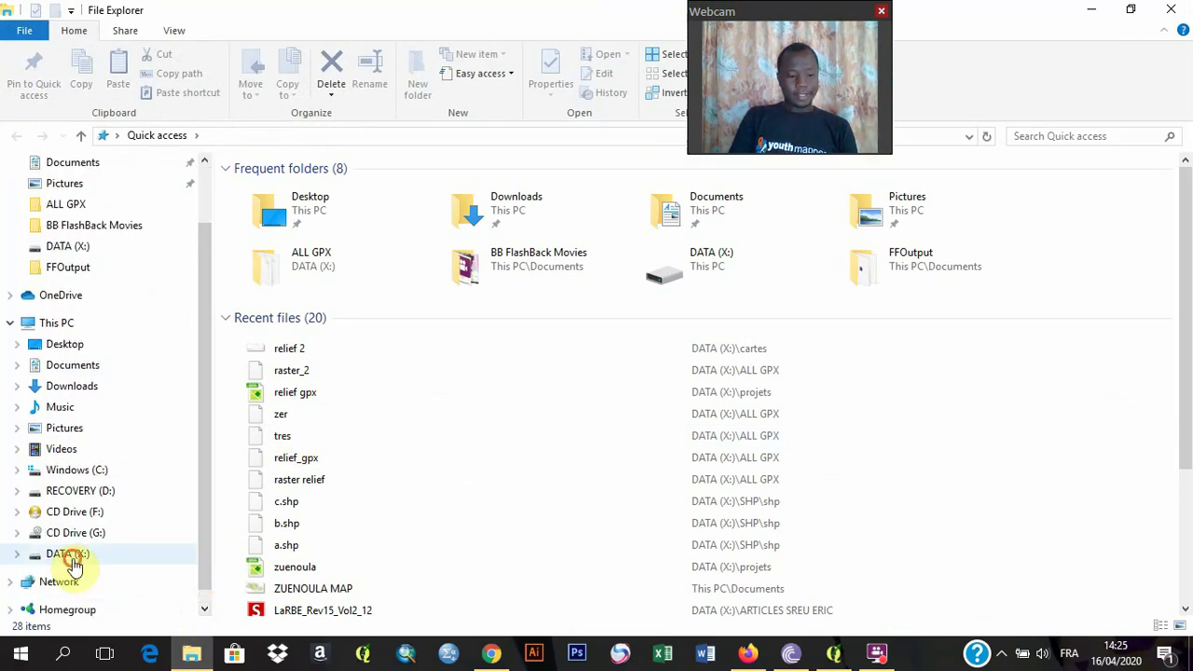
left_click(76, 557)
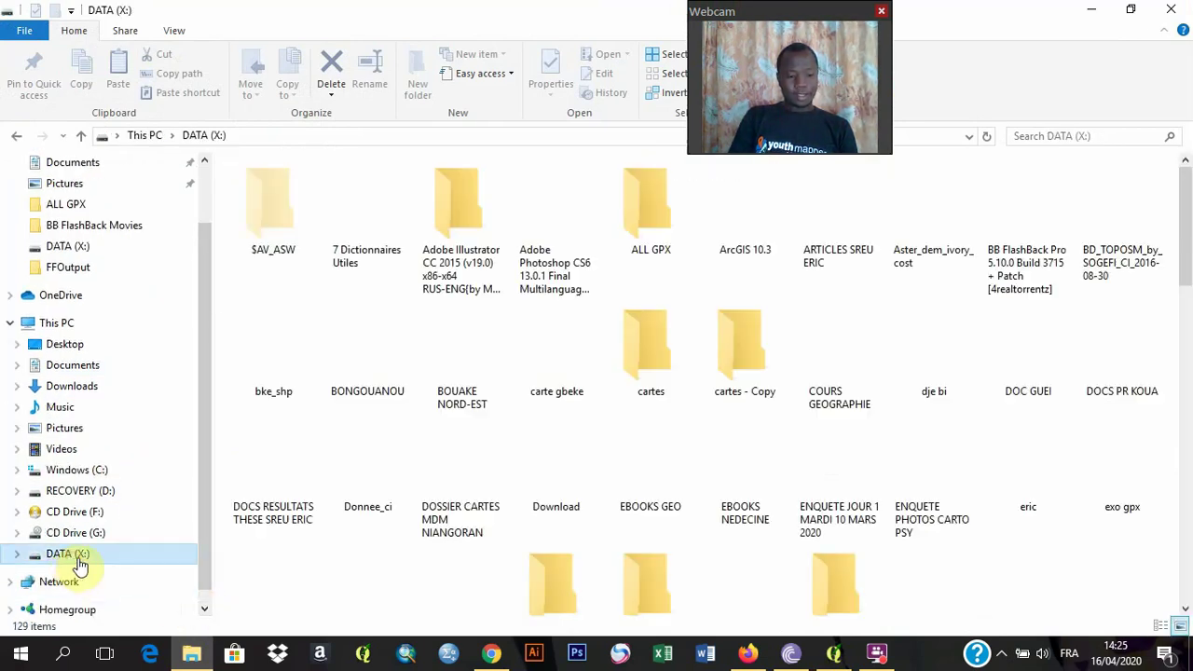
double_click(649, 372)
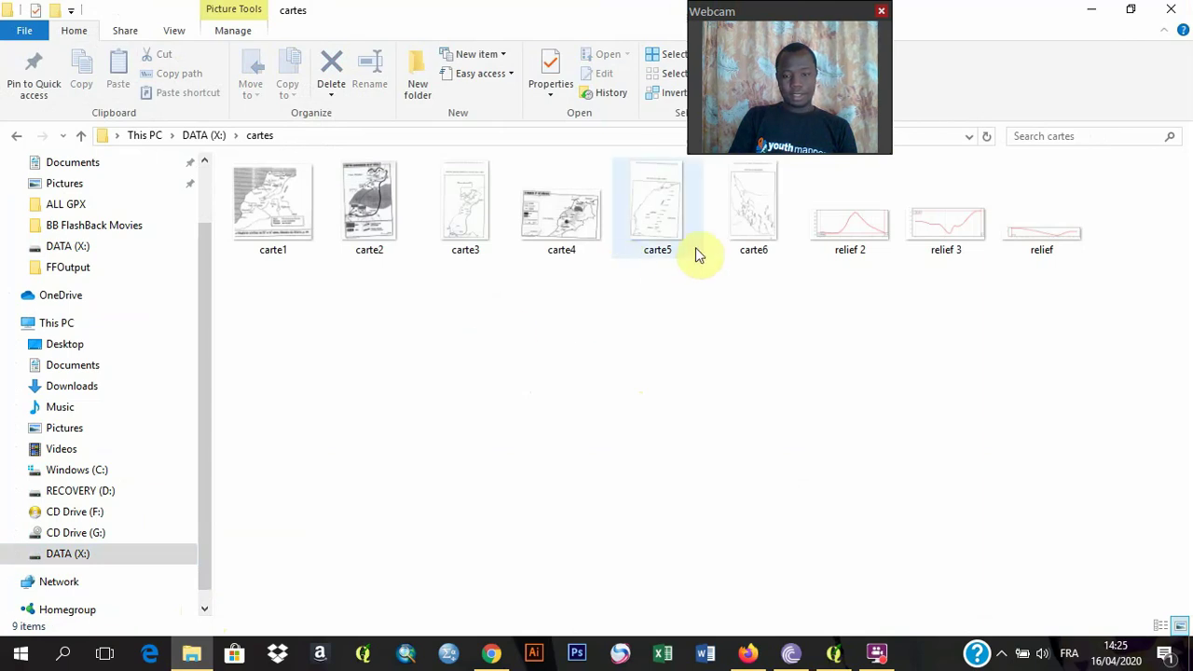
left_click(871, 233)
double_click(871, 233)
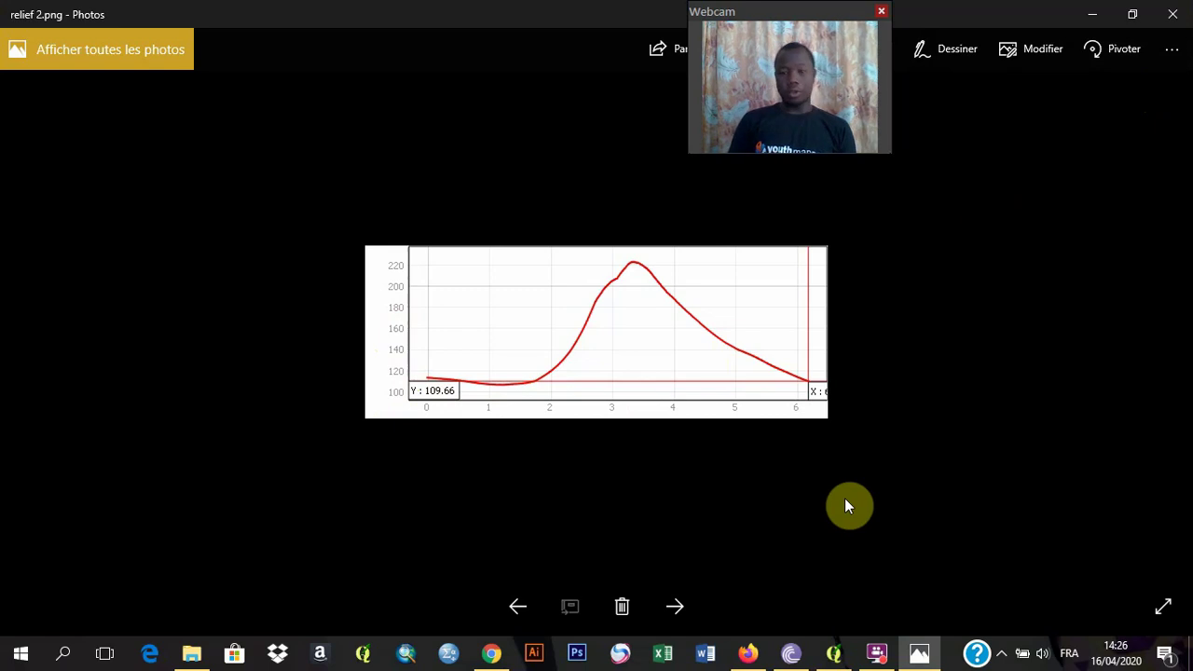
left_click(890, 655)
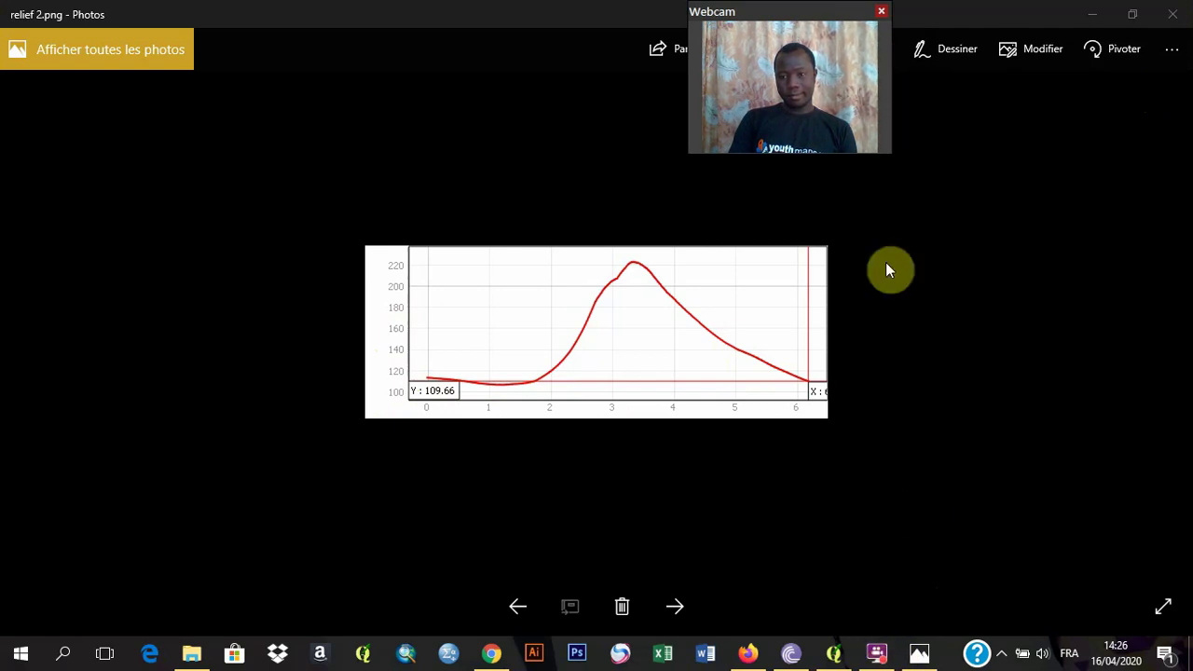
mouse_move(876, 652)
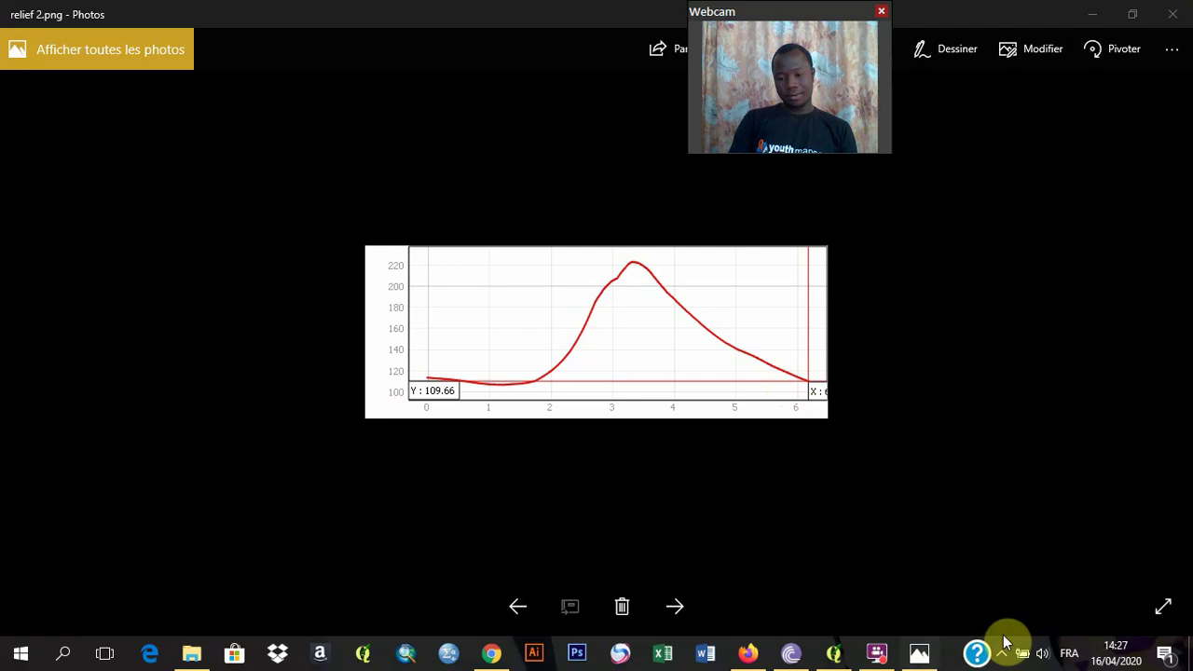
left_click(1164, 14)
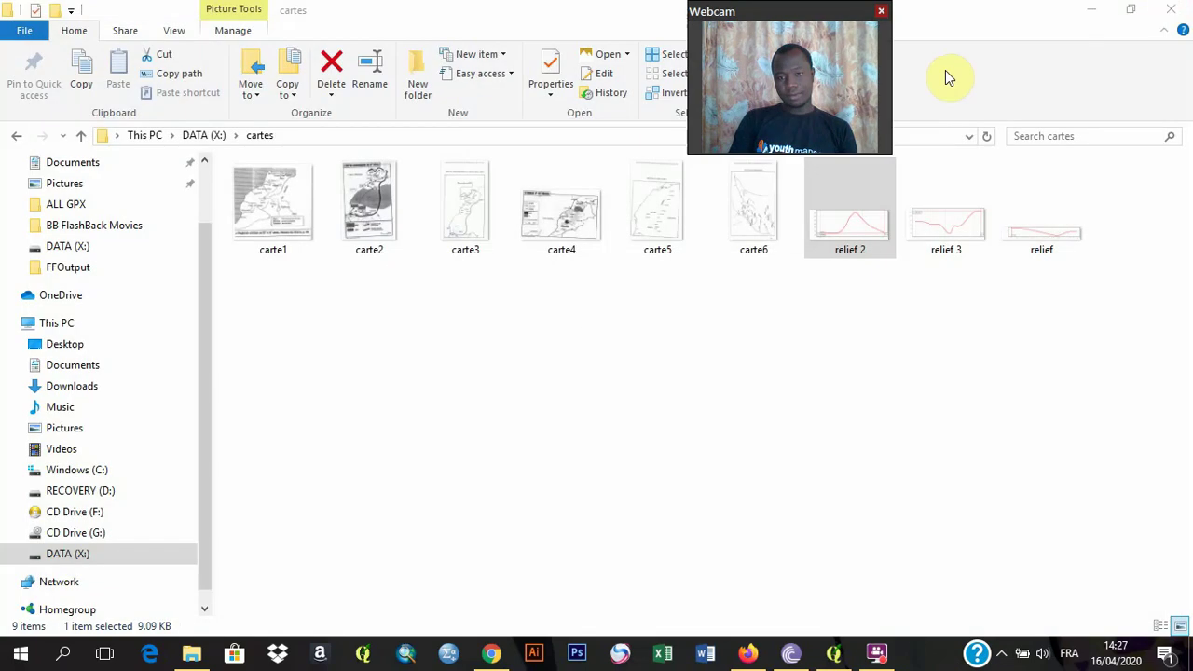
left_click(881, 11)
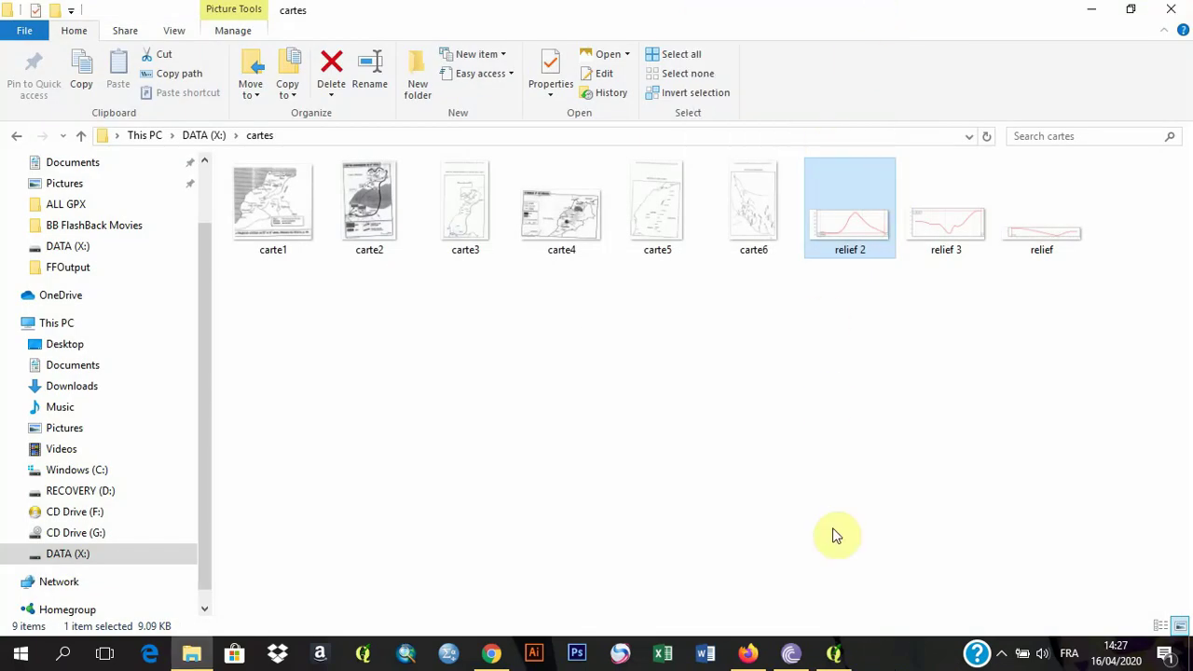
left_click(1095, 16)
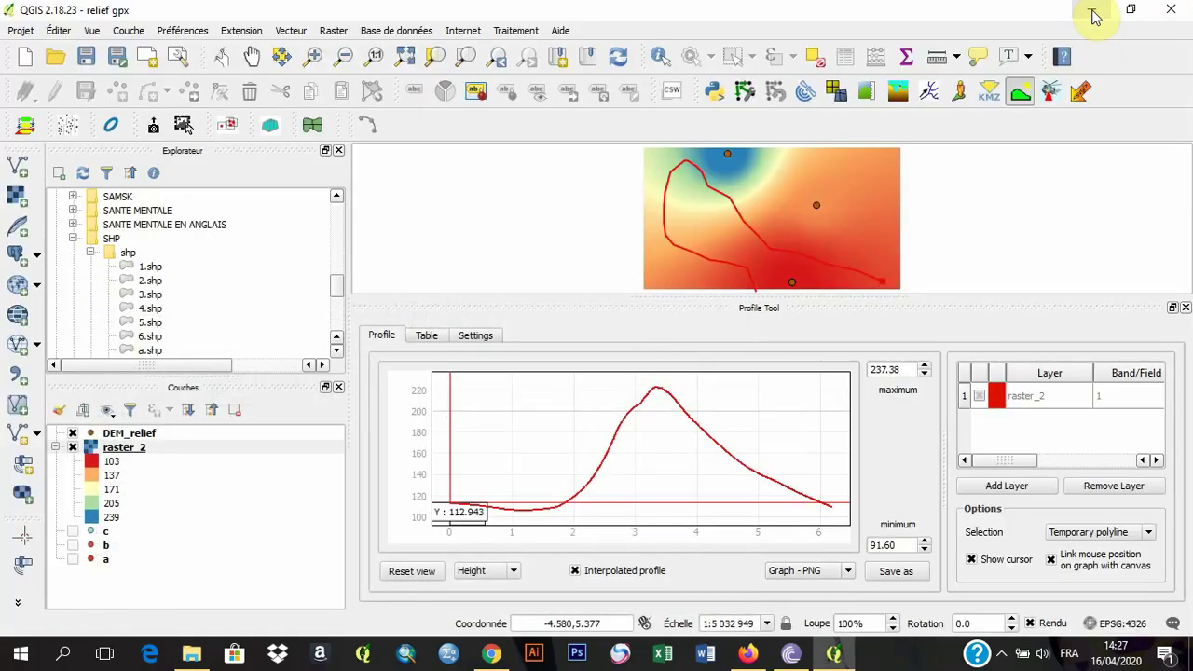
left_click(1094, 15)
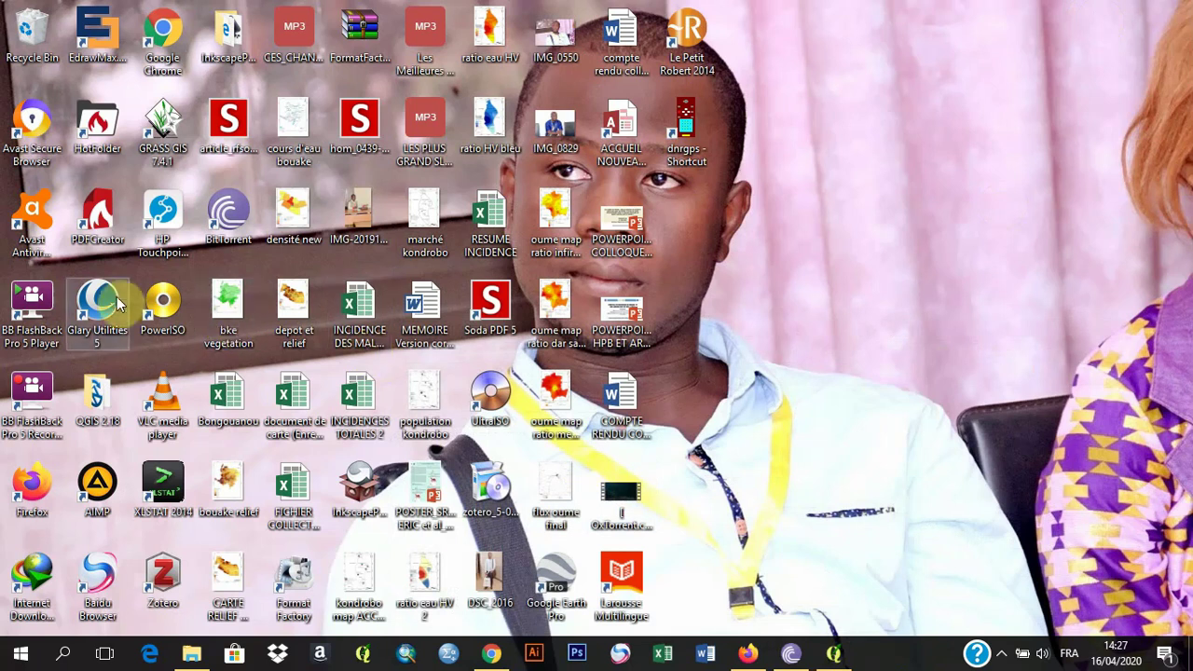
left_click(34, 392)
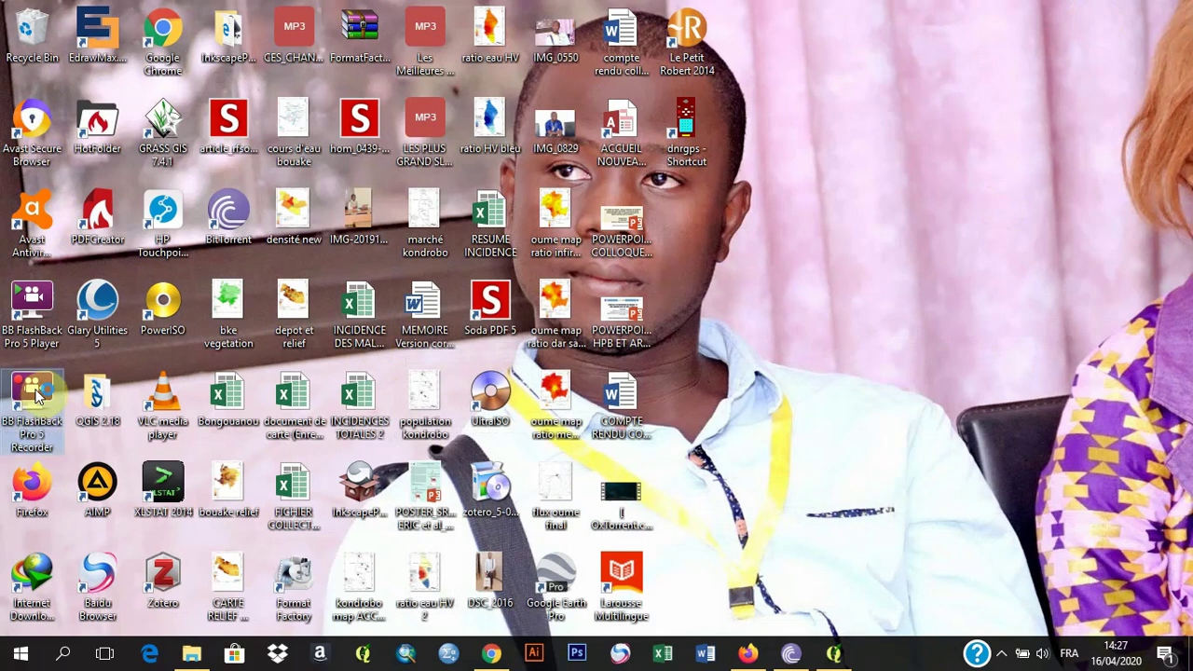